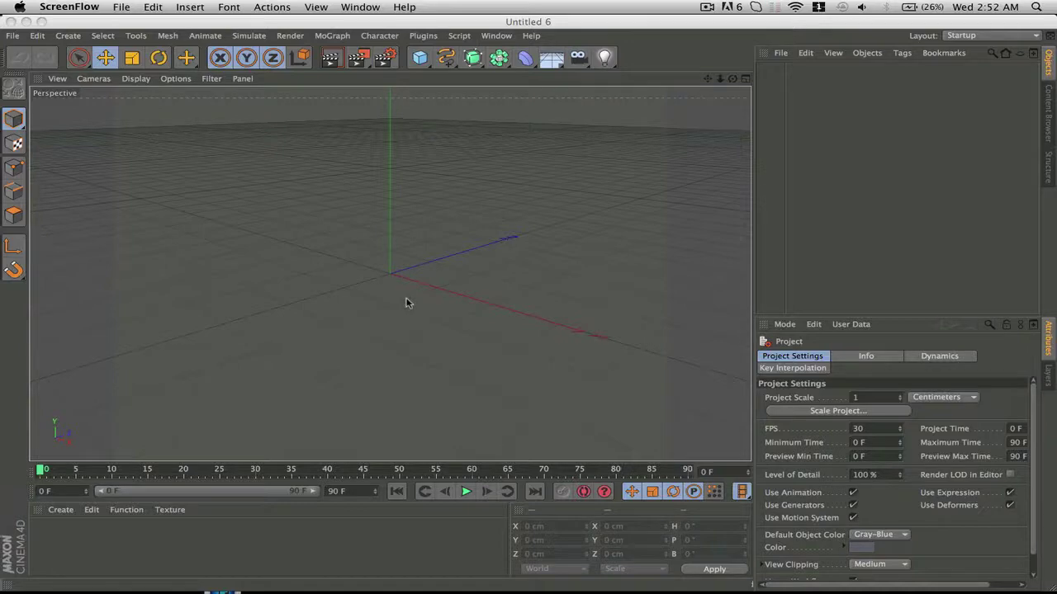
Open the CLEAN WHITE GREEN .c4d project from PhotoShop > EXON 700 > C4D.
key("super+o")
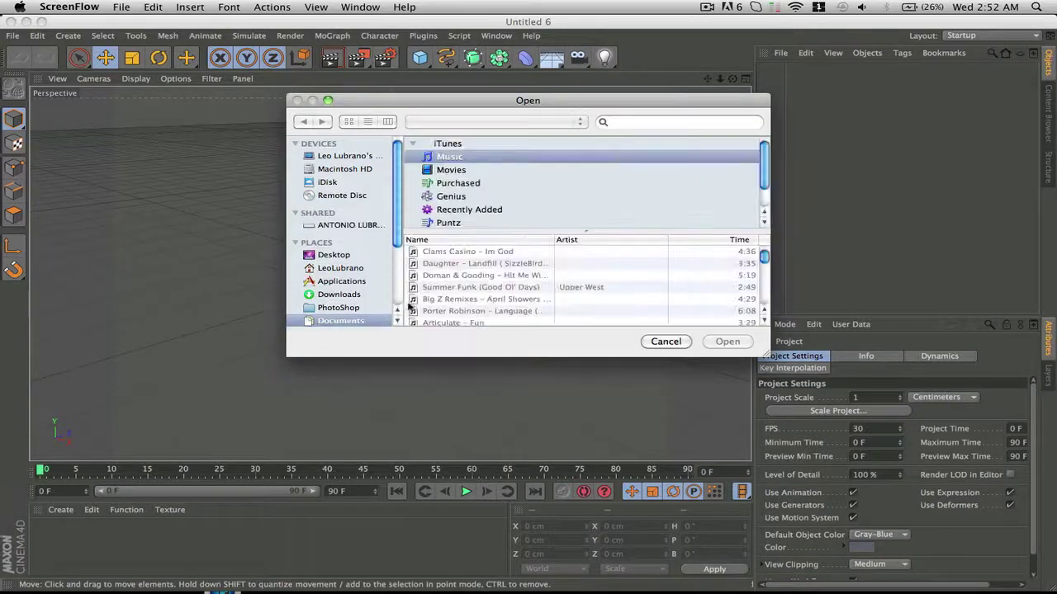
left_click(335, 307)
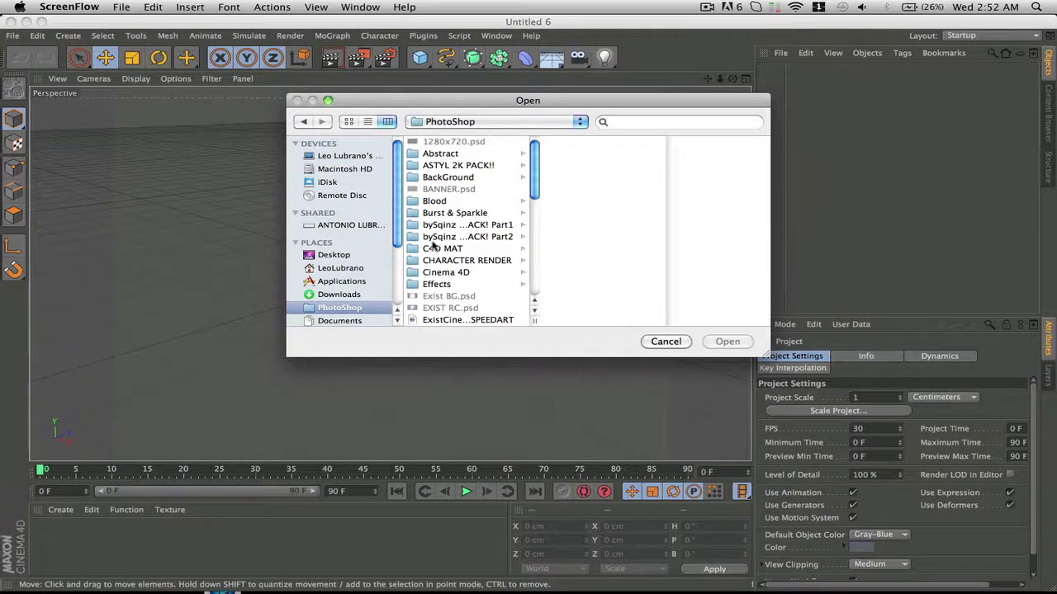
scroll(439, 280, "down", 3)
left_click(436, 278)
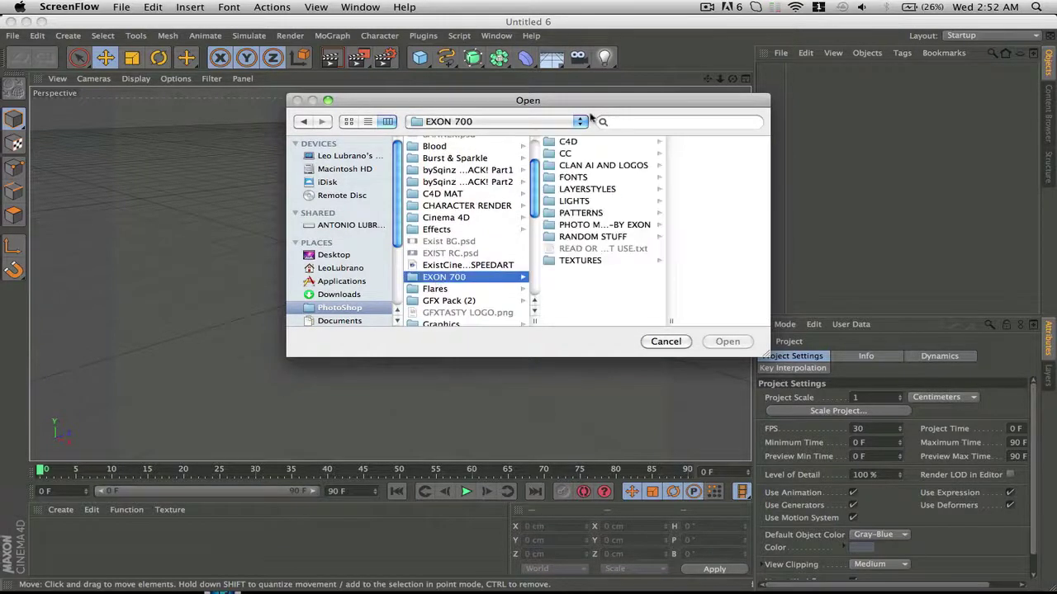
left_click(568, 141)
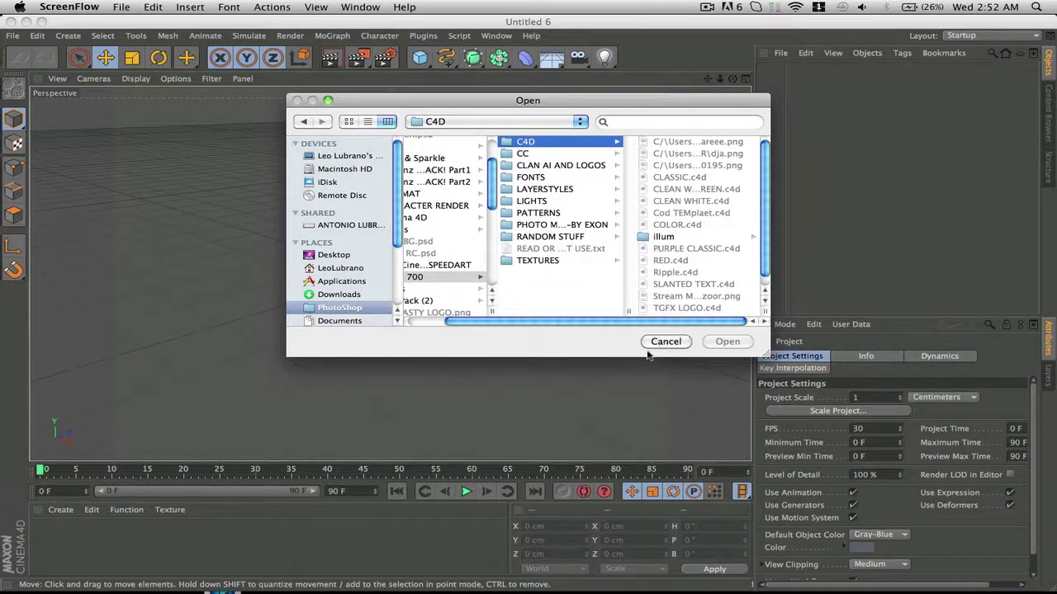
left_click(656, 341)
key("super+o")
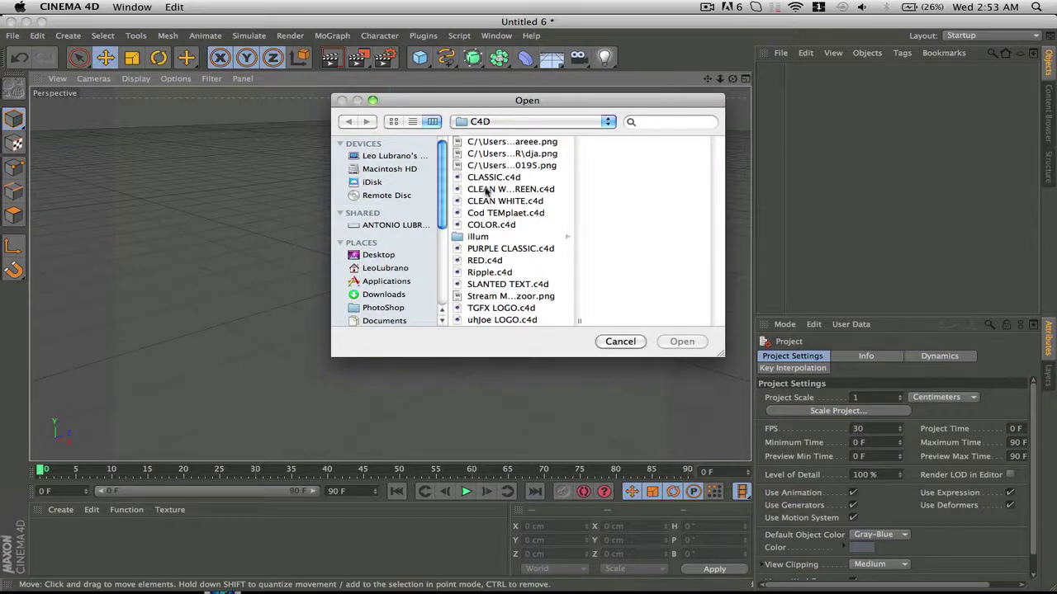
double_click(486, 190)
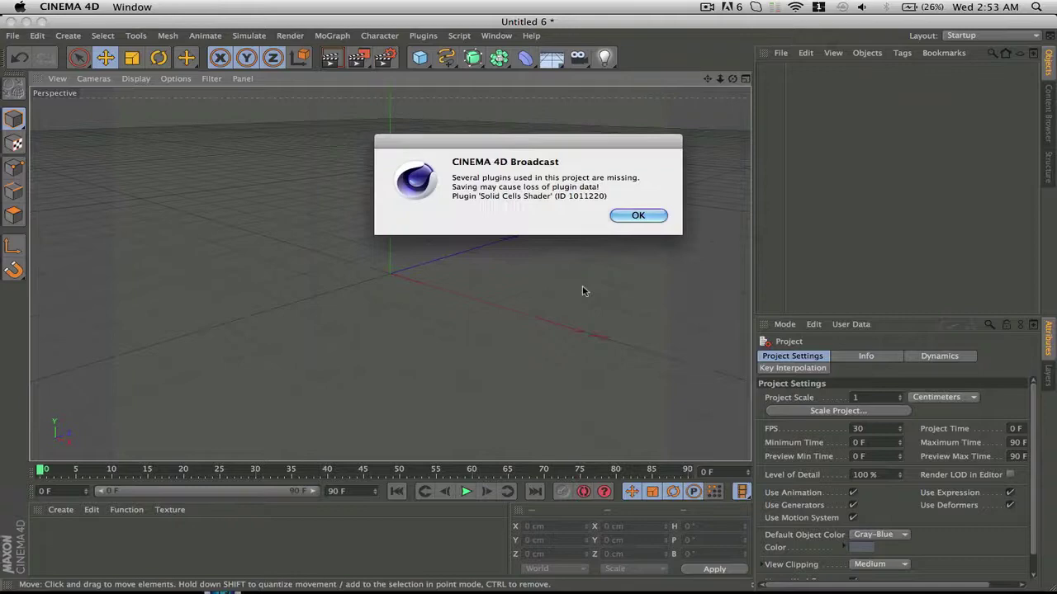
Dismiss the missing-plugin warning and parent MoText.11 under a new Null object.
left_click(645, 217)
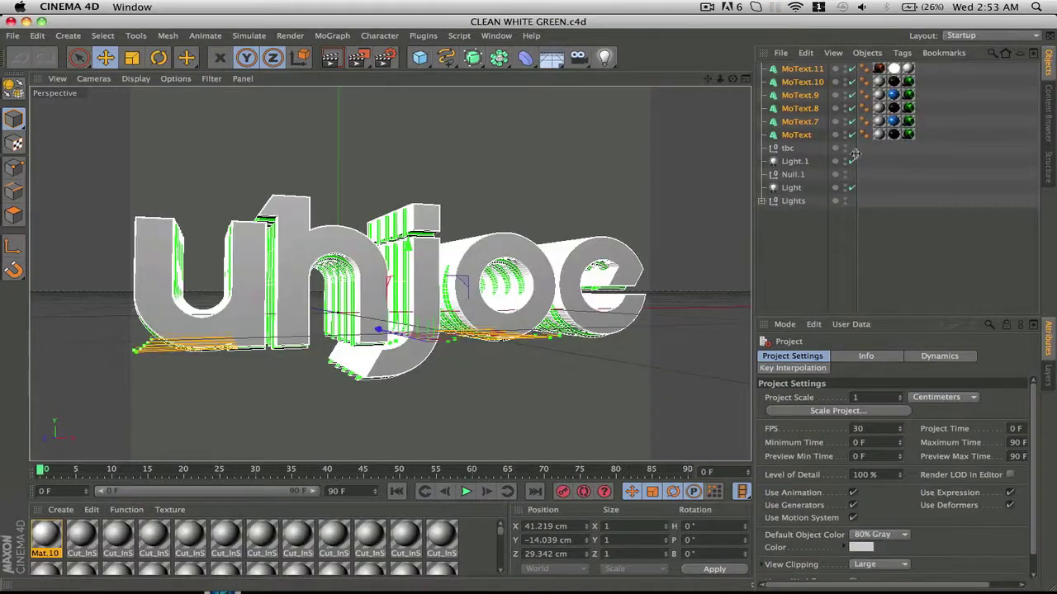
left_click(802, 70)
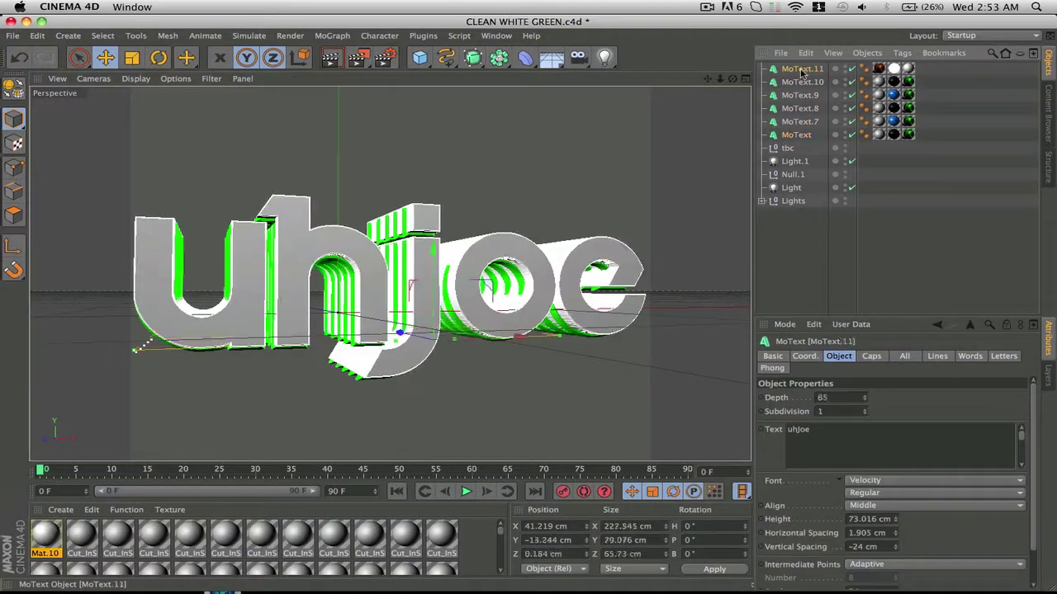
left_click_drag(419, 57, 458, 83)
left_click(799, 82)
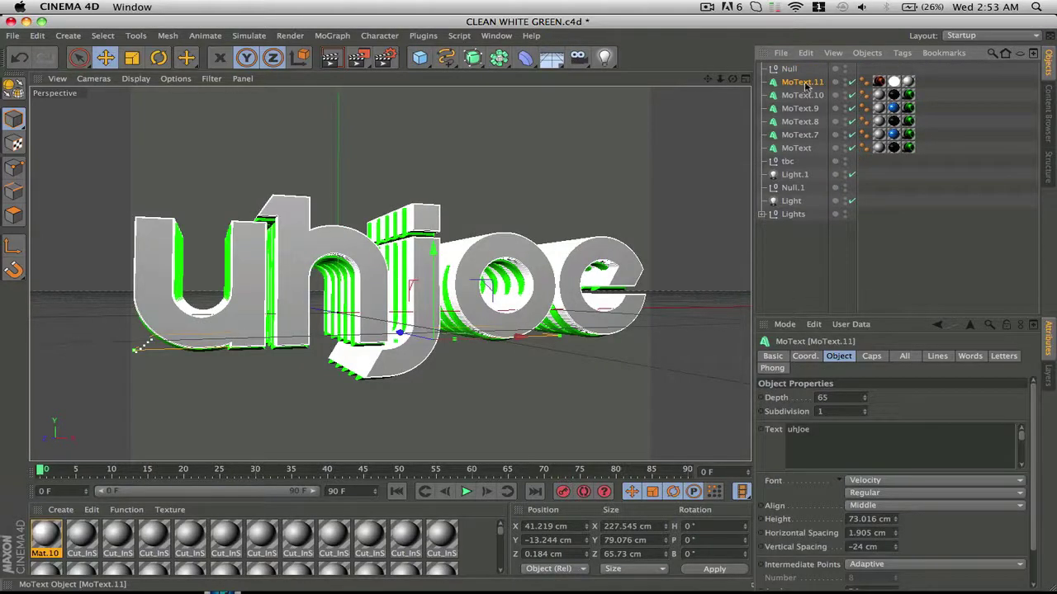
left_click_drag(805, 85, 790, 70)
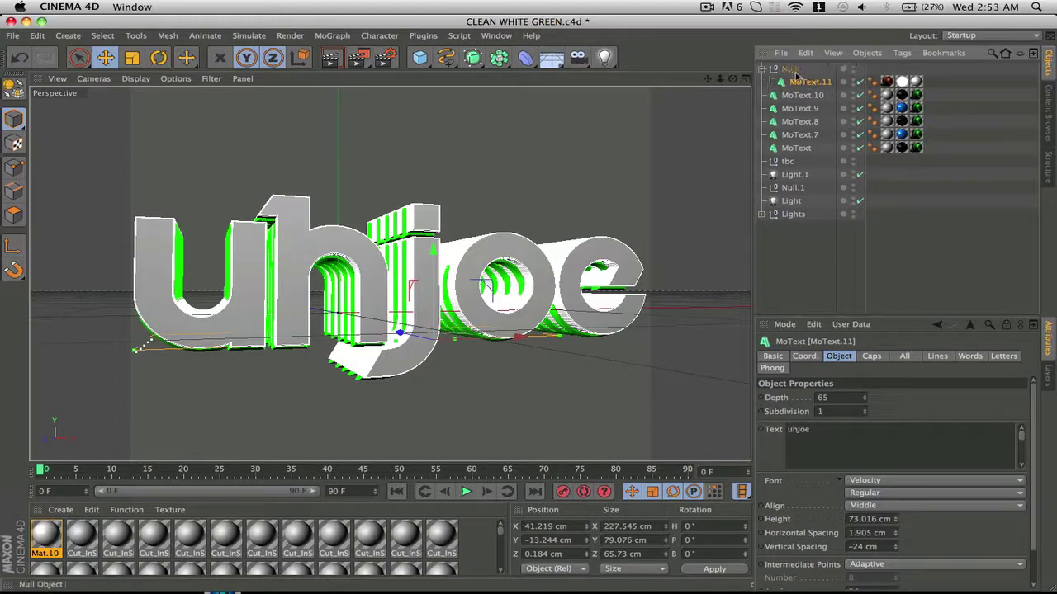
Add a MoGraph Random effector and nest it inside the Null with MoText.11.
left_click(333, 36)
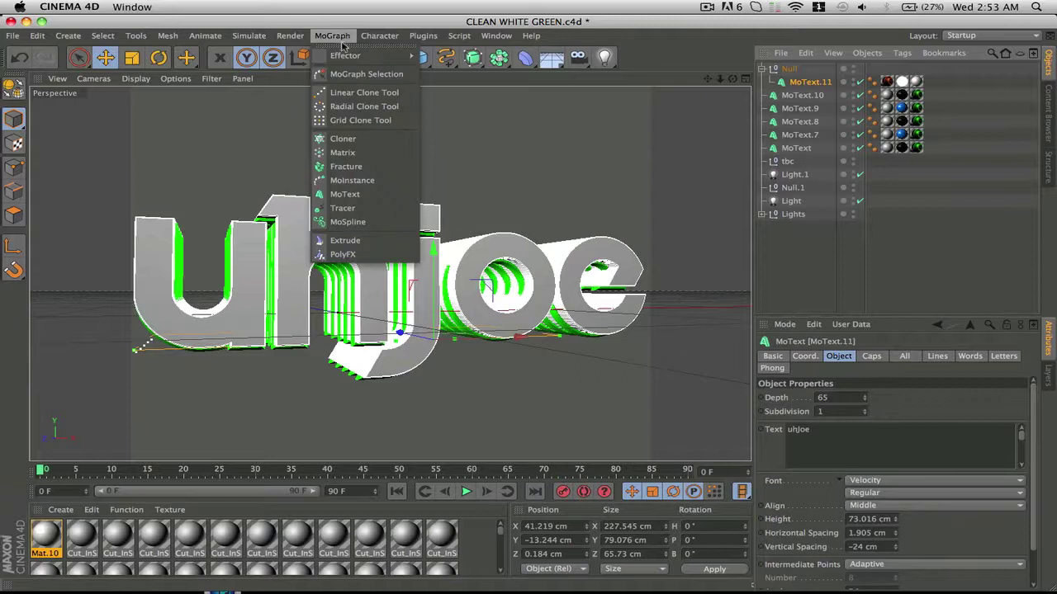
mouse_move(371, 56)
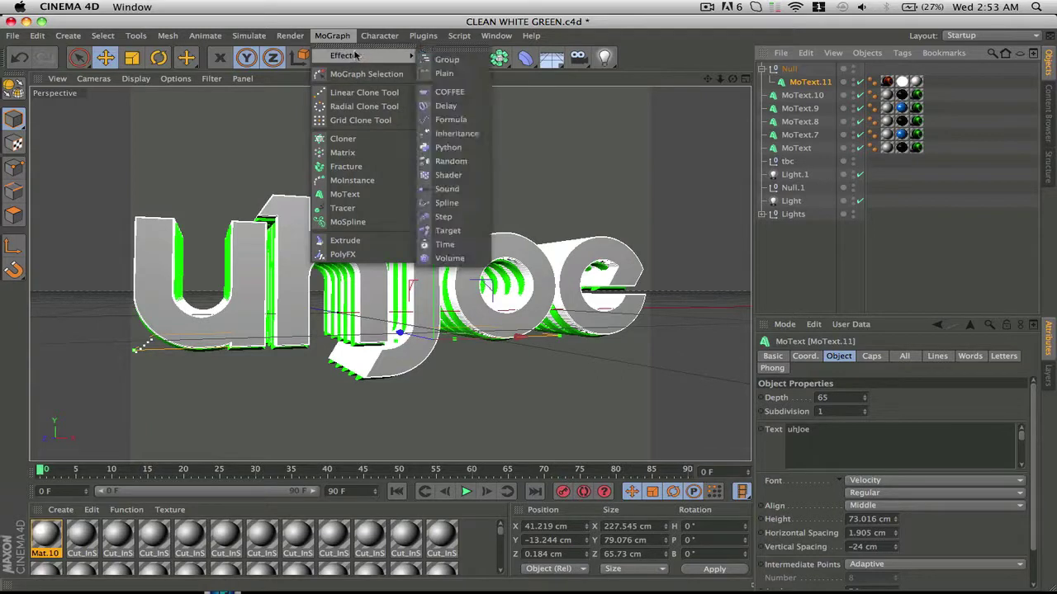
left_click(450, 161)
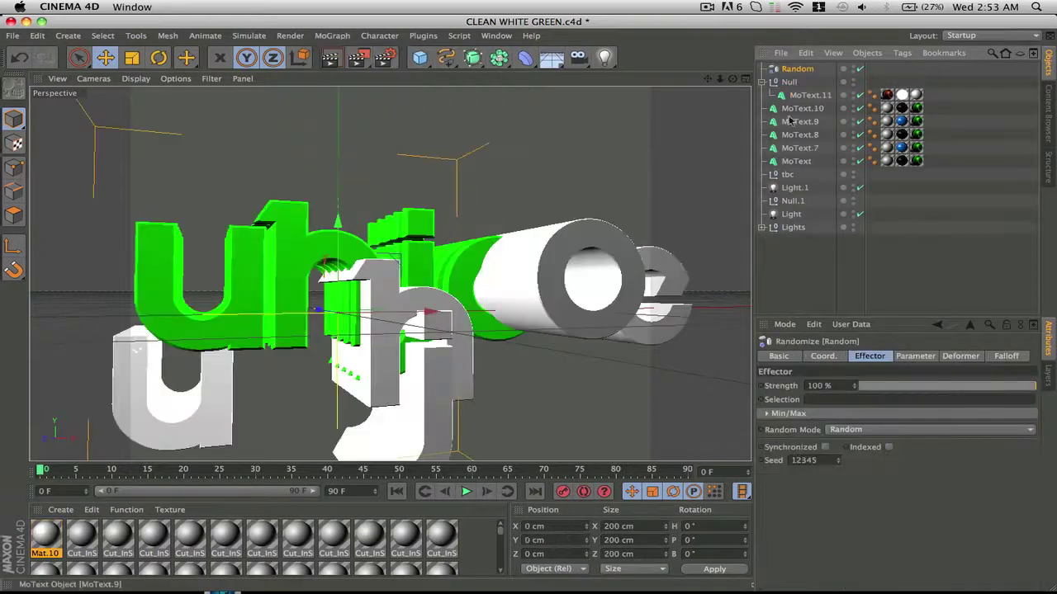
left_click_drag(799, 74, 794, 90)
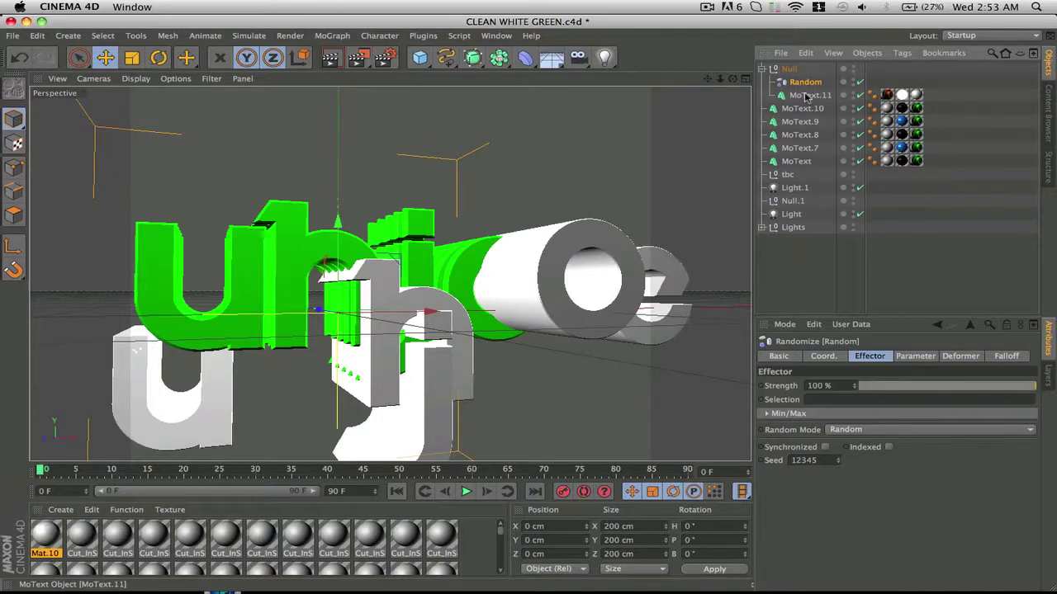
left_click(807, 96)
left_click(805, 82)
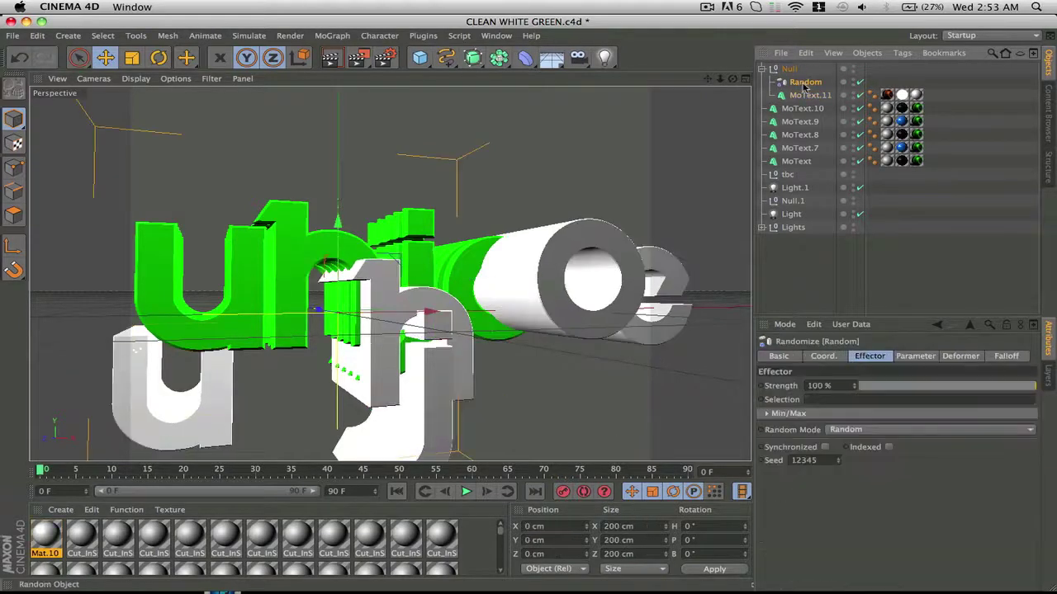
Switch the Random effector's deformation to Point and lower its strength to 9%.
left_click(962, 357)
left_click(855, 386)
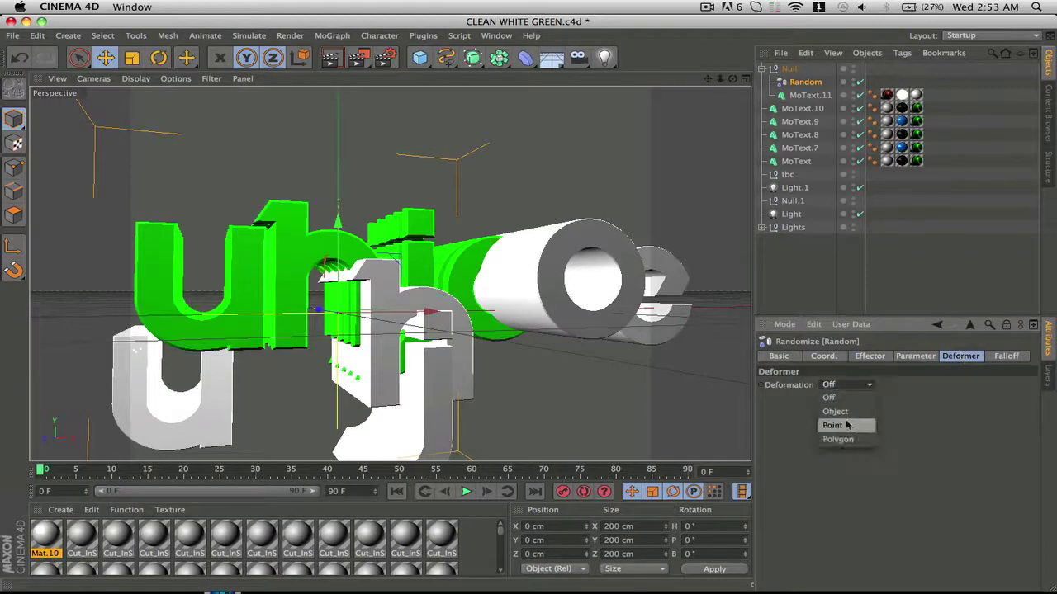
left_click(848, 422)
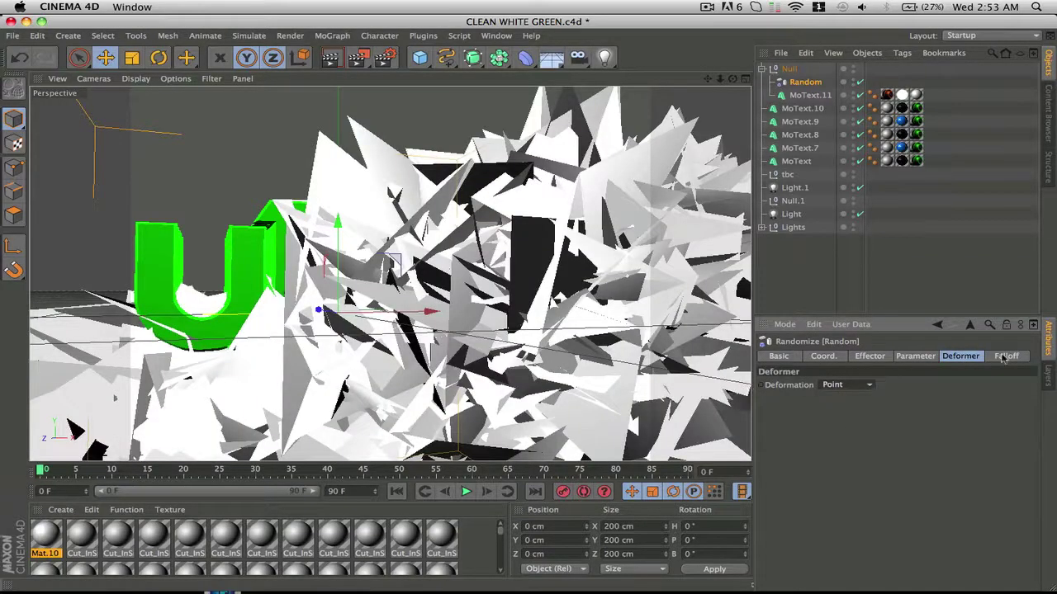
left_click(872, 357)
left_click(877, 388)
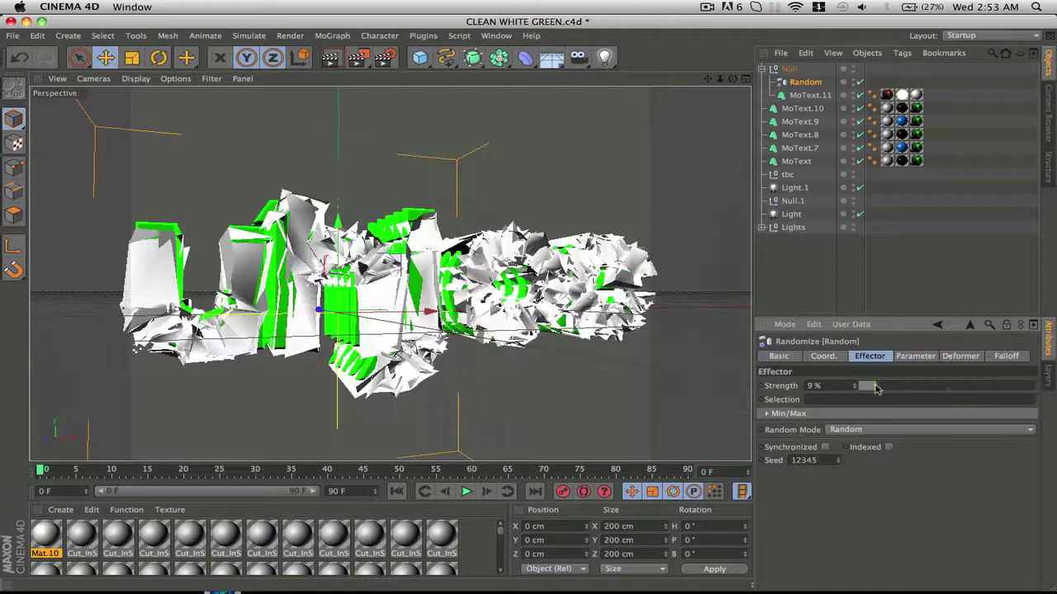
Tune the falloff weight to about 66% and the effector strength to about 6%.
left_click(1005, 358)
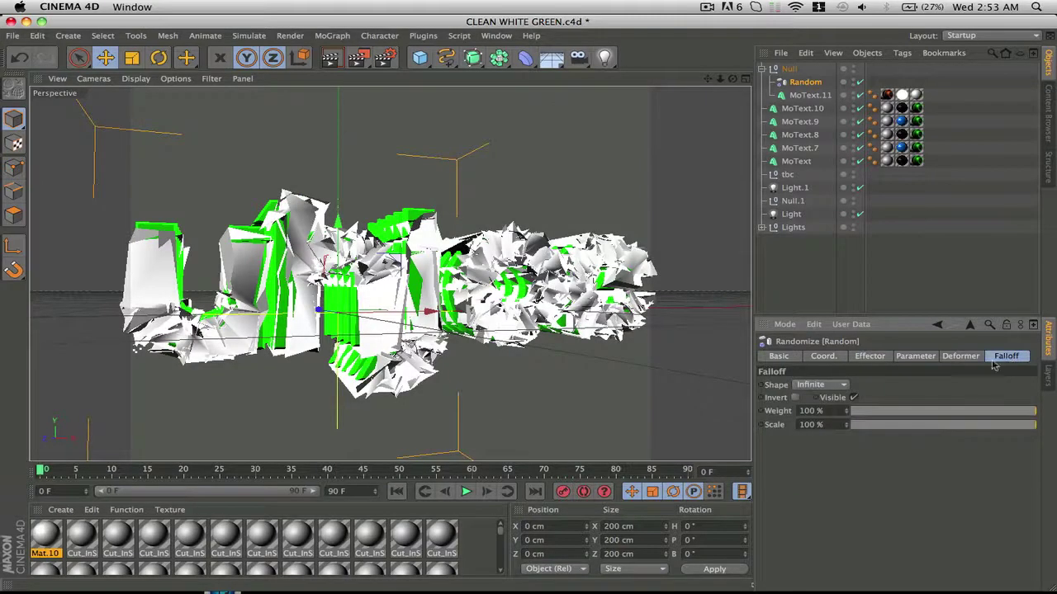
left_click(876, 412)
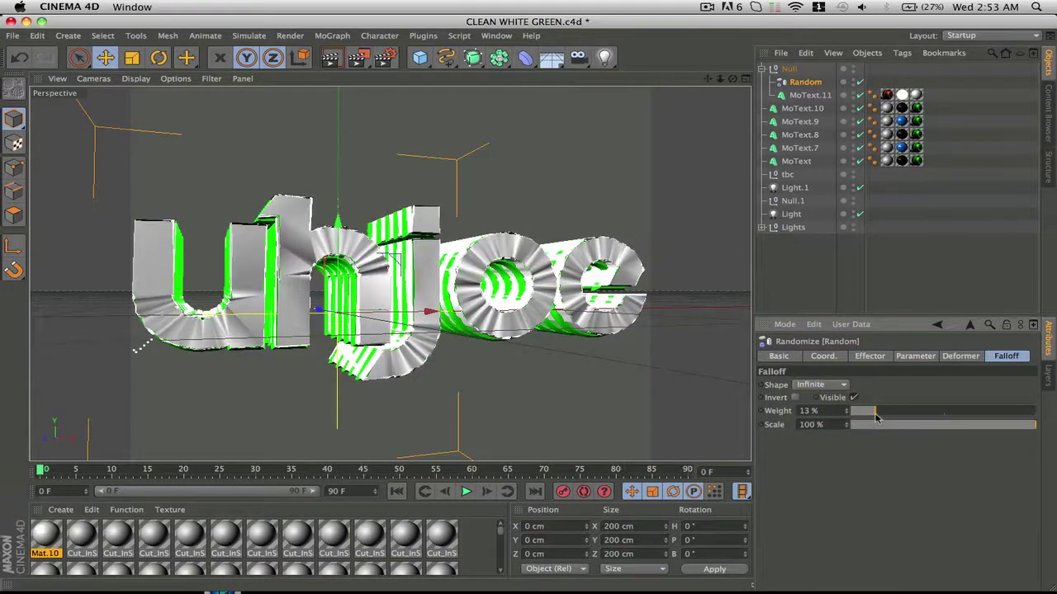
left_click_drag(877, 418, 872, 388)
left_click(869, 356)
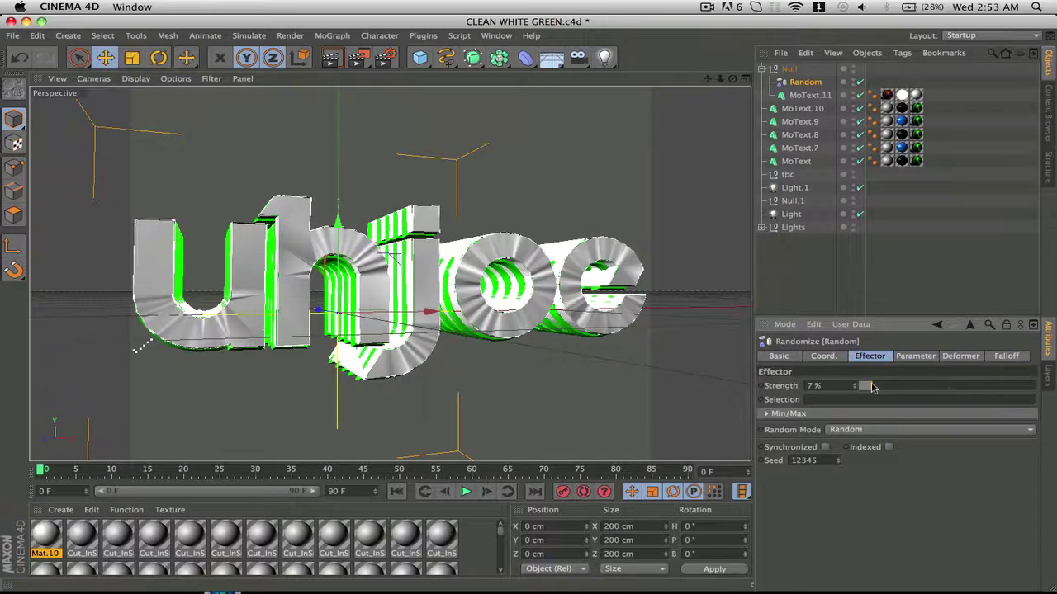
left_click(1002, 355)
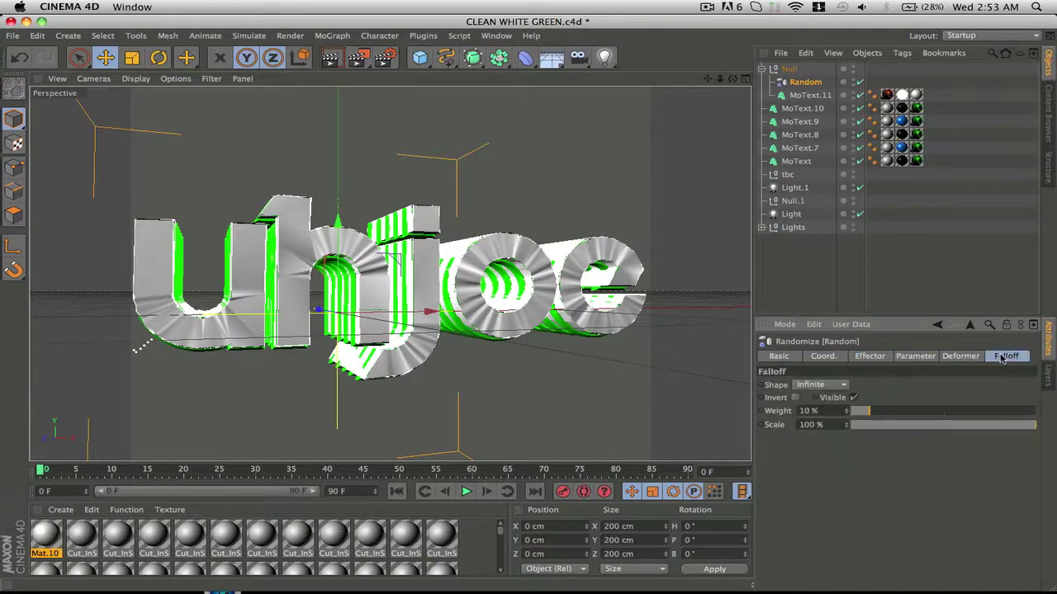
left_click_drag(878, 411, 974, 404)
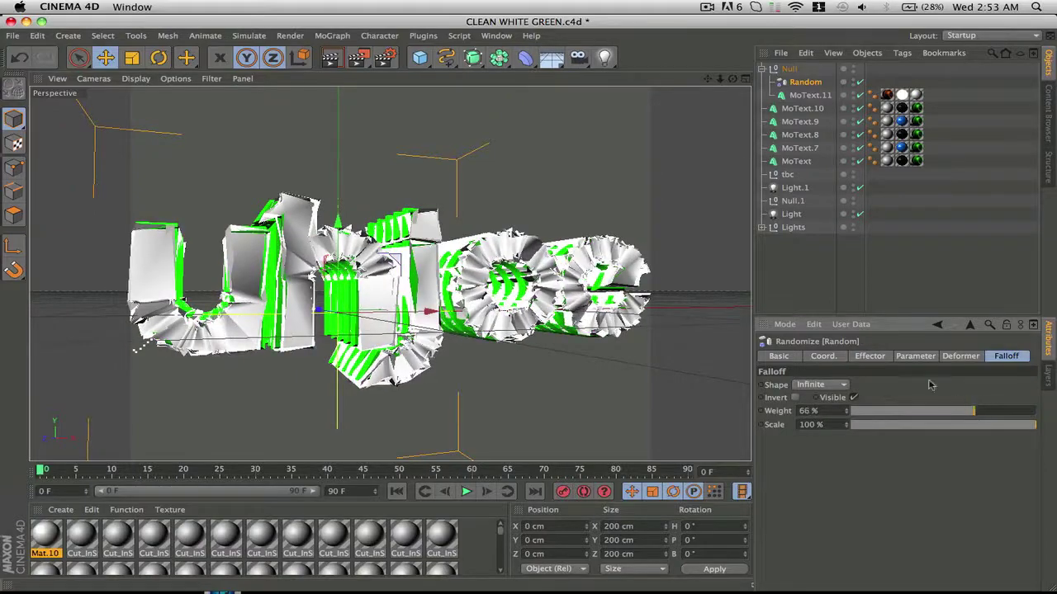
left_click(881, 358)
mouse_move(886, 386)
left_mouse_down()
mouse_move(900, 385)
mouse_move(867, 387)
left_mouse_up()
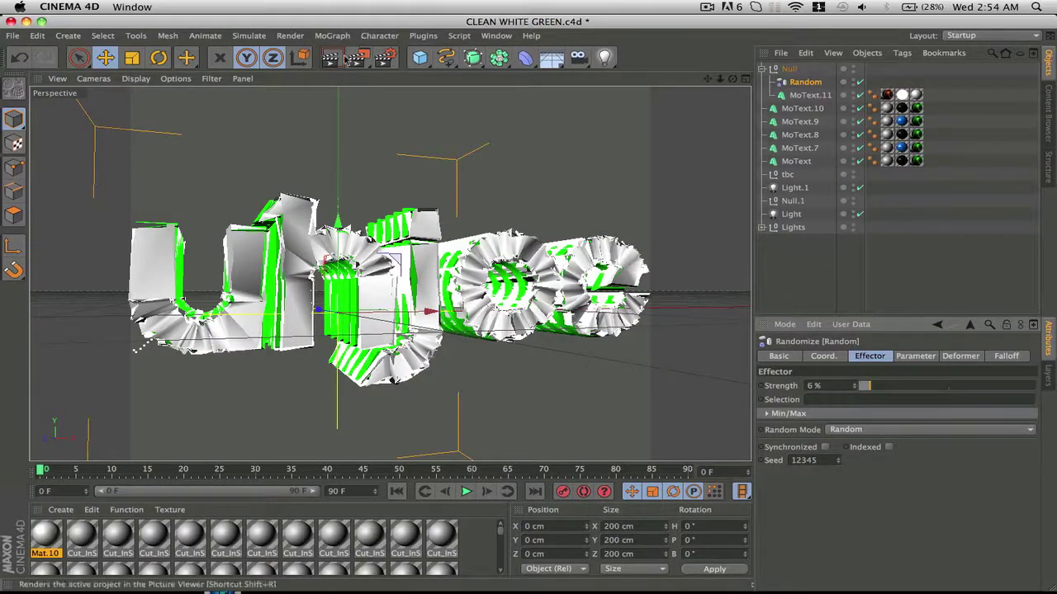
Fracture MoText.11 into 15 pieces with the Thrausi plugin.
left_click(792, 95)
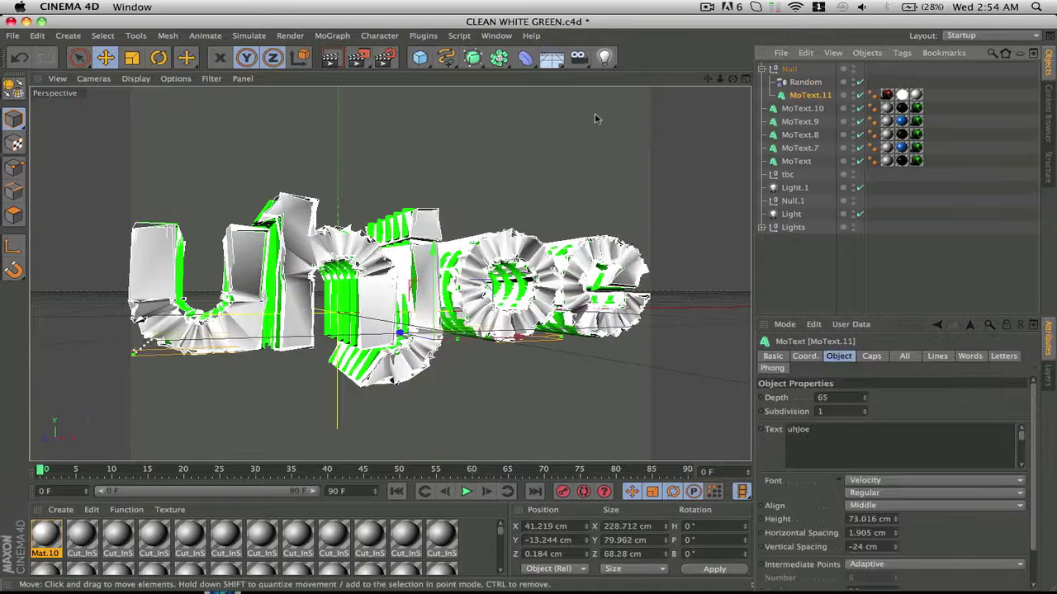
left_click(380, 36)
mouse_move(418, 41)
mouse_move(431, 76)
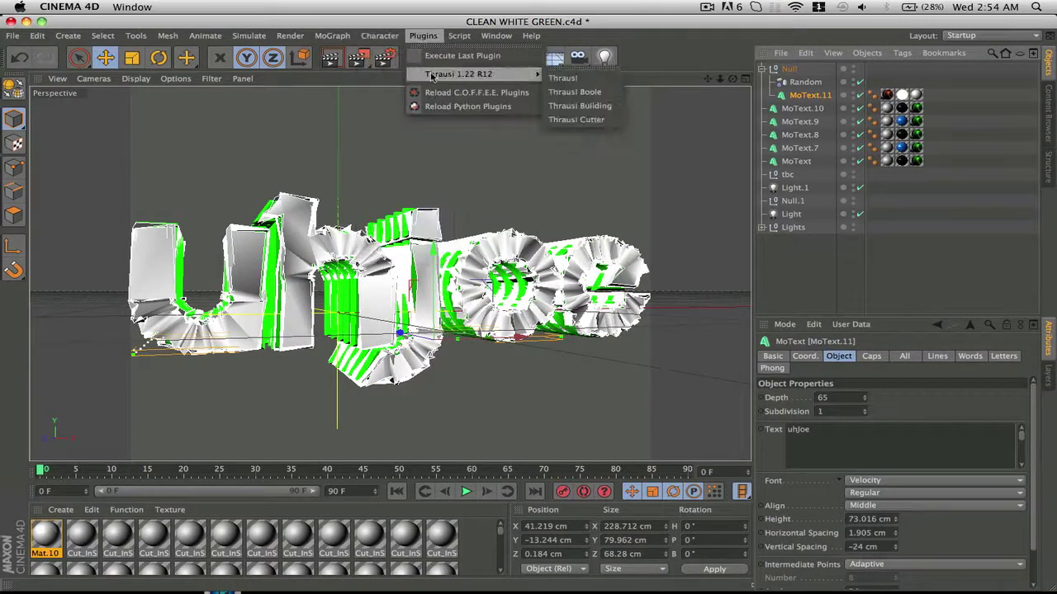
left_click(584, 79)
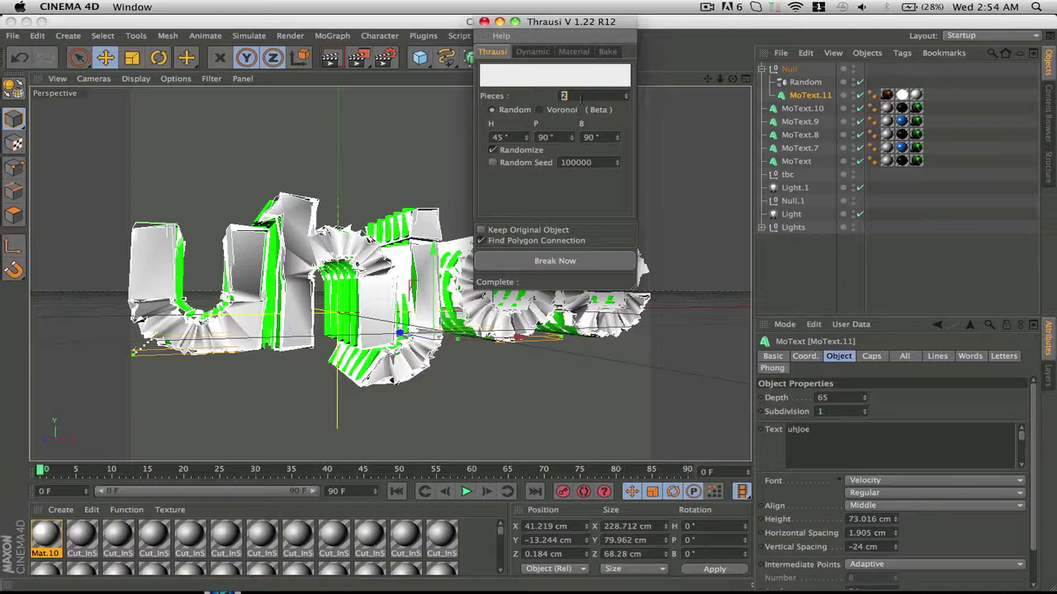
left_click(554, 262)
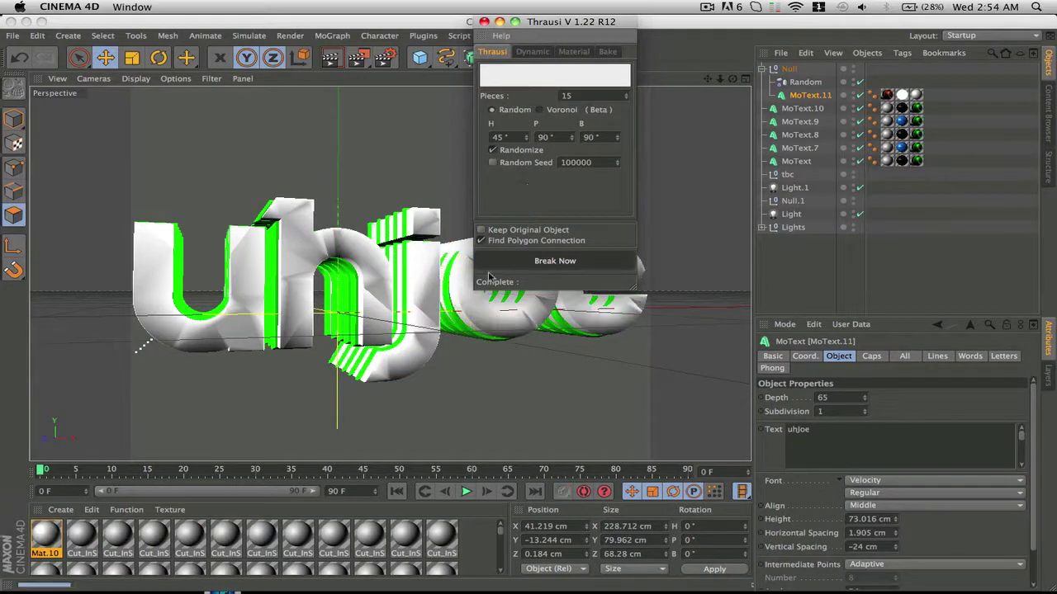
left_click(484, 21)
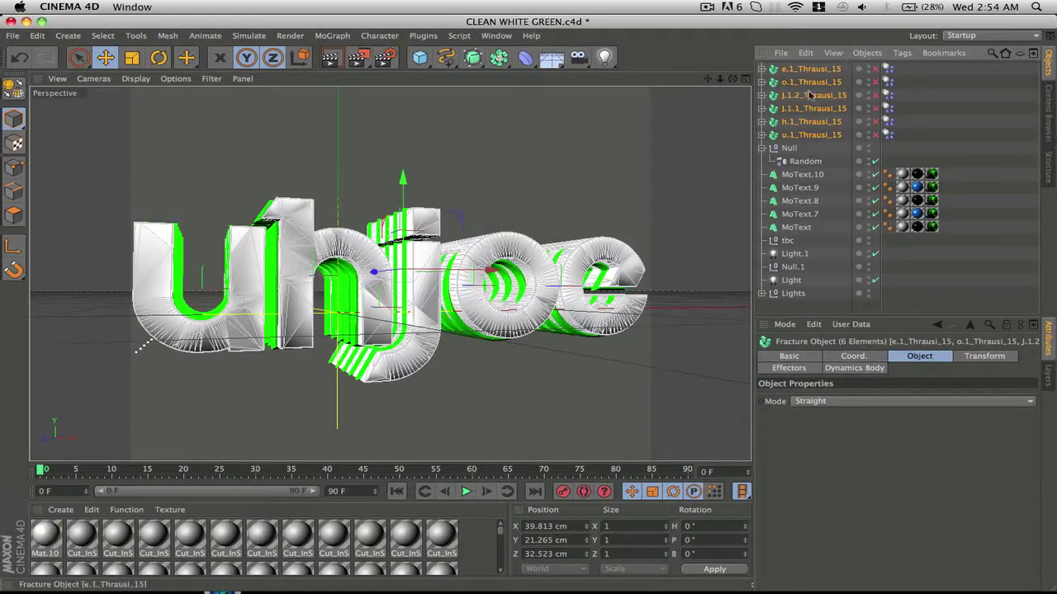
Nest the six fracture objects under the Null, save, and enable all six.
mouse_move(806, 134)
left_mouse_down()
mouse_move(809, 149)
mouse_move(791, 149)
left_mouse_up()
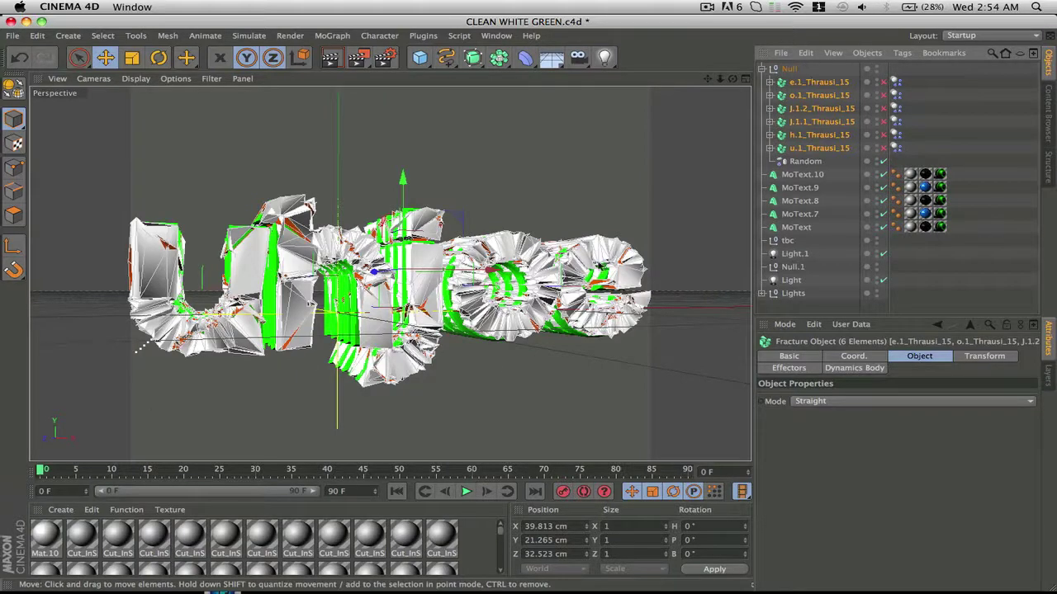
key("super+s")
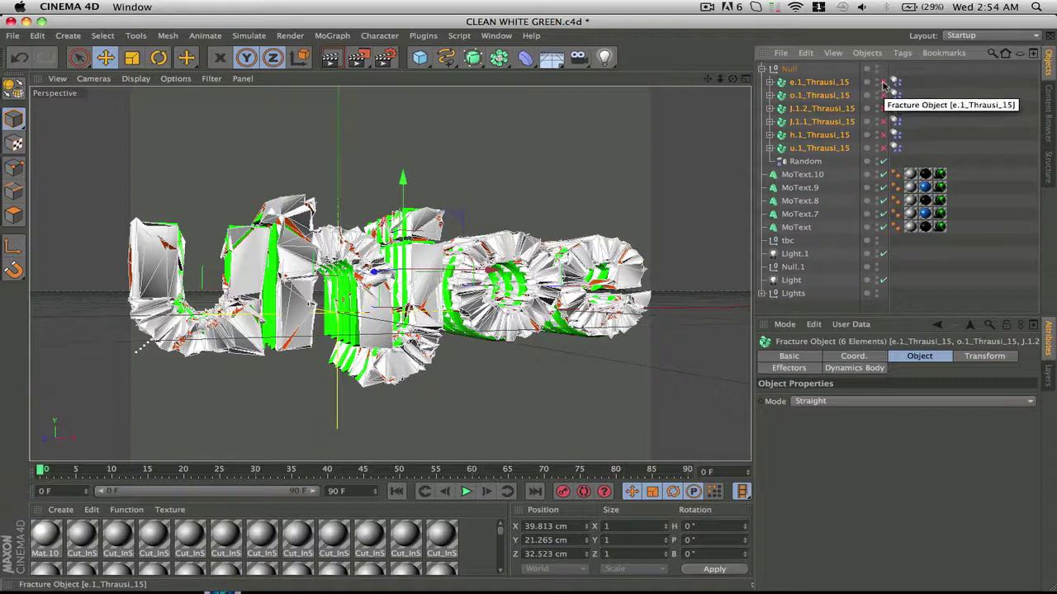
left_click_drag(882, 85, 890, 142)
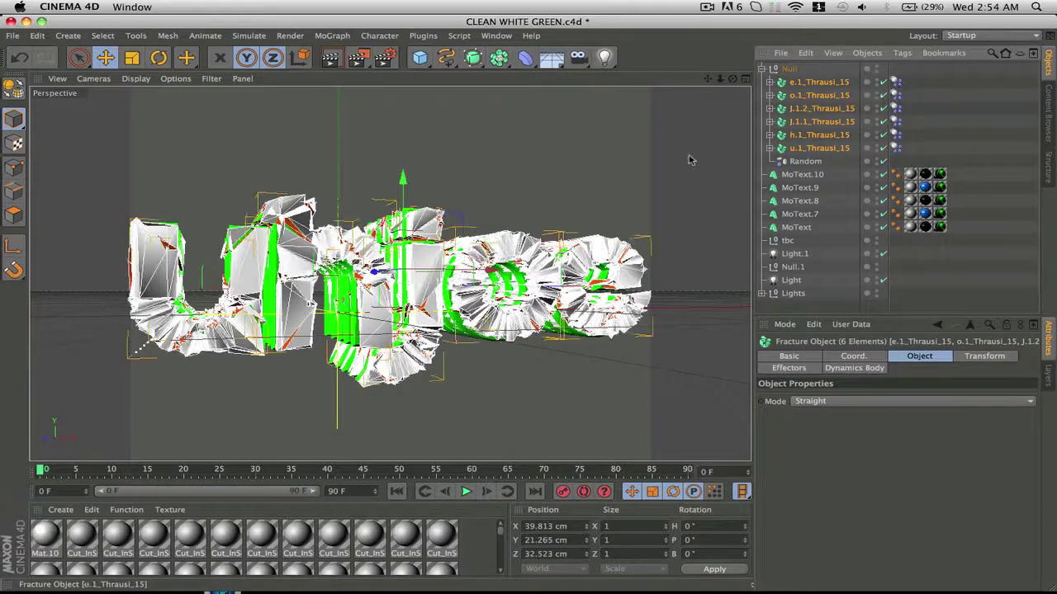
Add a new Random effector at 11% strength with a 10% falloff weight.
left_click(336, 36)
mouse_move(355, 56)
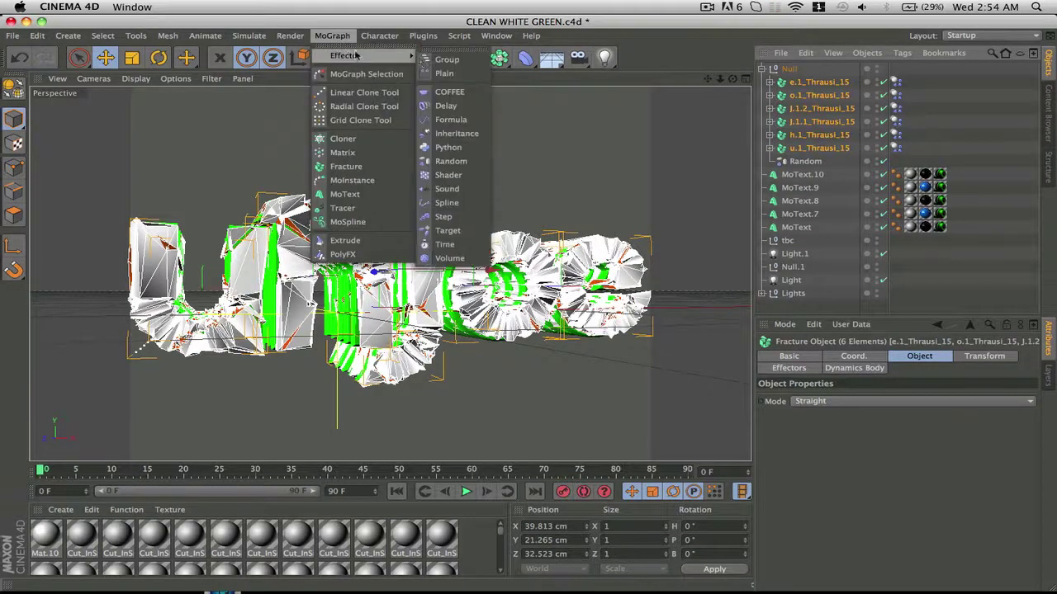
left_click(450, 156)
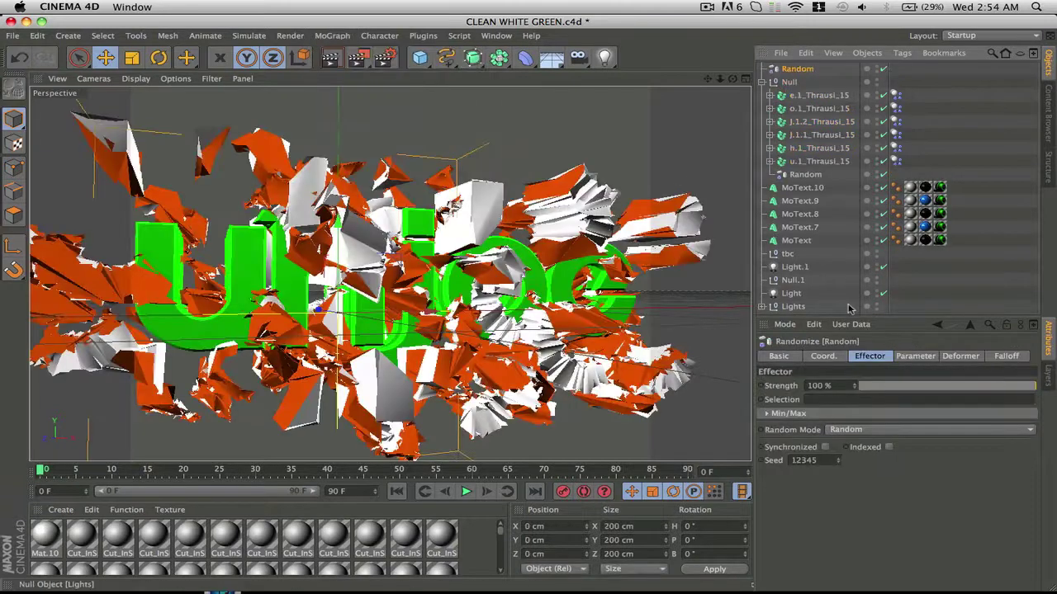
left_click(870, 386)
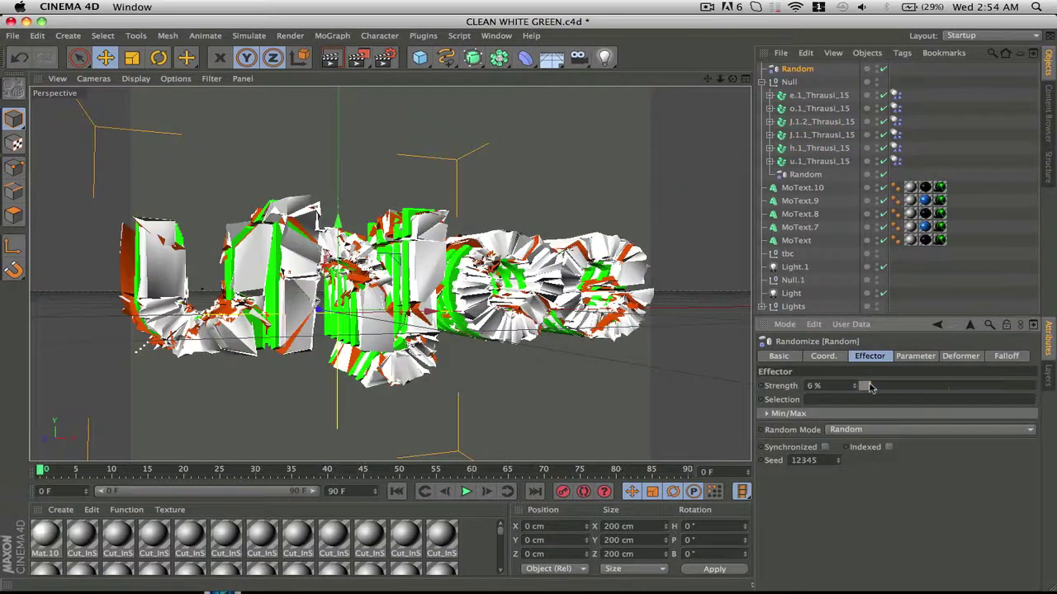
left_click(1006, 356)
mouse_move(862, 412)
left_mouse_down()
mouse_move(966, 409)
mouse_move(855, 410)
mouse_move(913, 386)
mouse_move(1054, 378)
mouse_move(884, 382)
mouse_move(928, 386)
mouse_move(896, 413)
mouse_move(910, 405)
mouse_move(870, 400)
mouse_move(879, 400)
left_mouse_up()
left_click(870, 356)
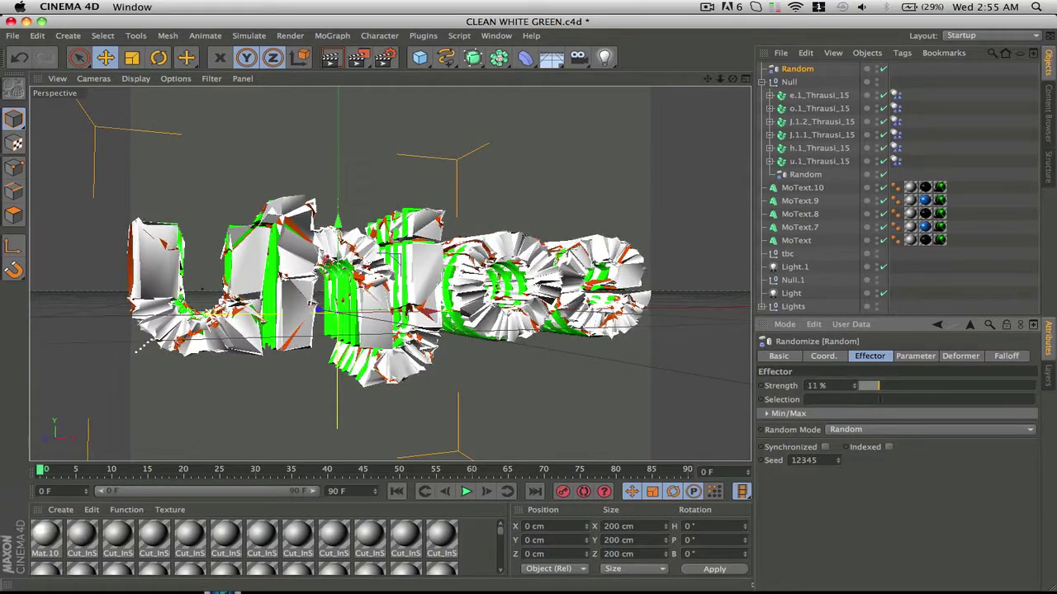
Test-render a region drawn over the logo.
left_click(993, 357)
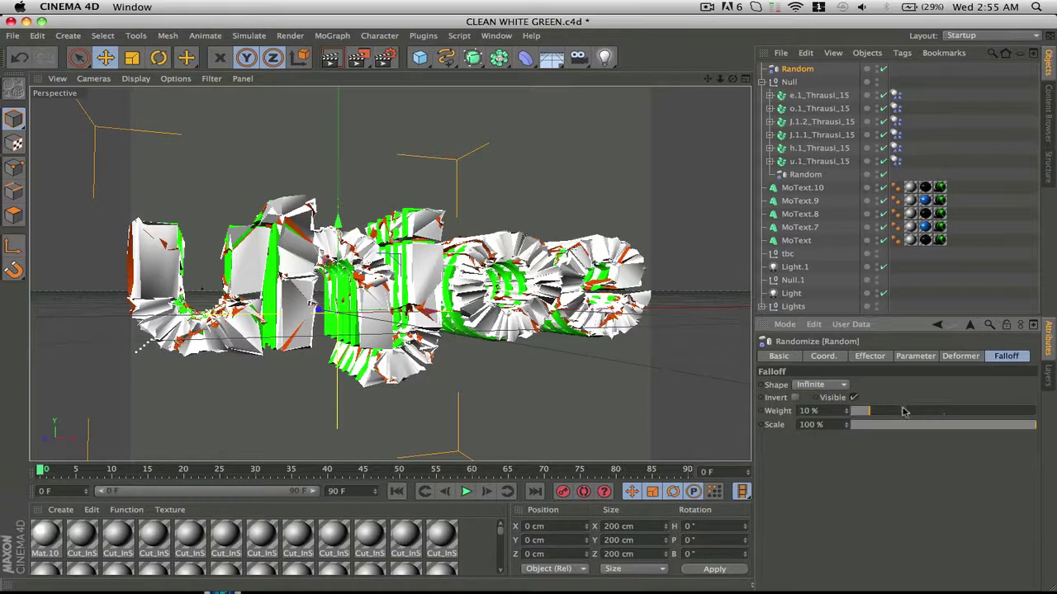
left_click_drag(357, 57, 421, 77)
left_click_drag(306, 234, 467, 336)
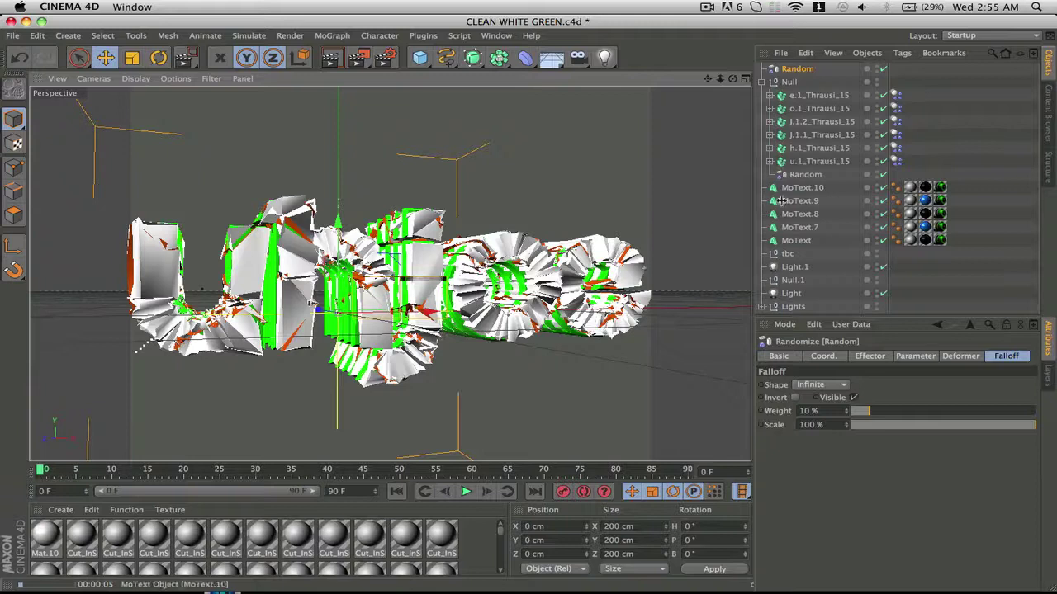
Move the Random effector inside the Null, zoom out slightly, and render the full scene.
left_click(763, 82)
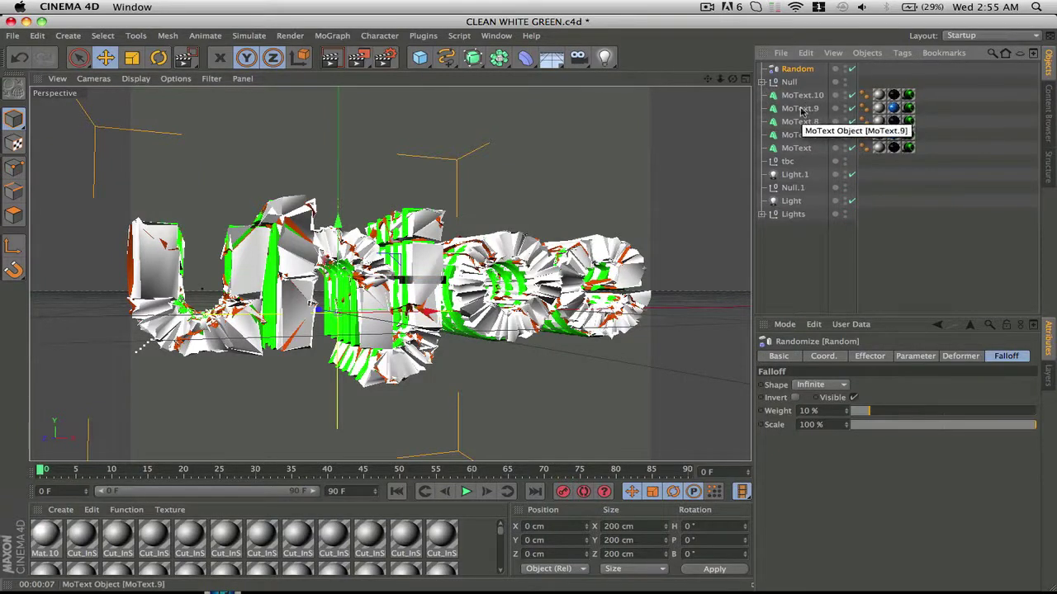
left_click(763, 81)
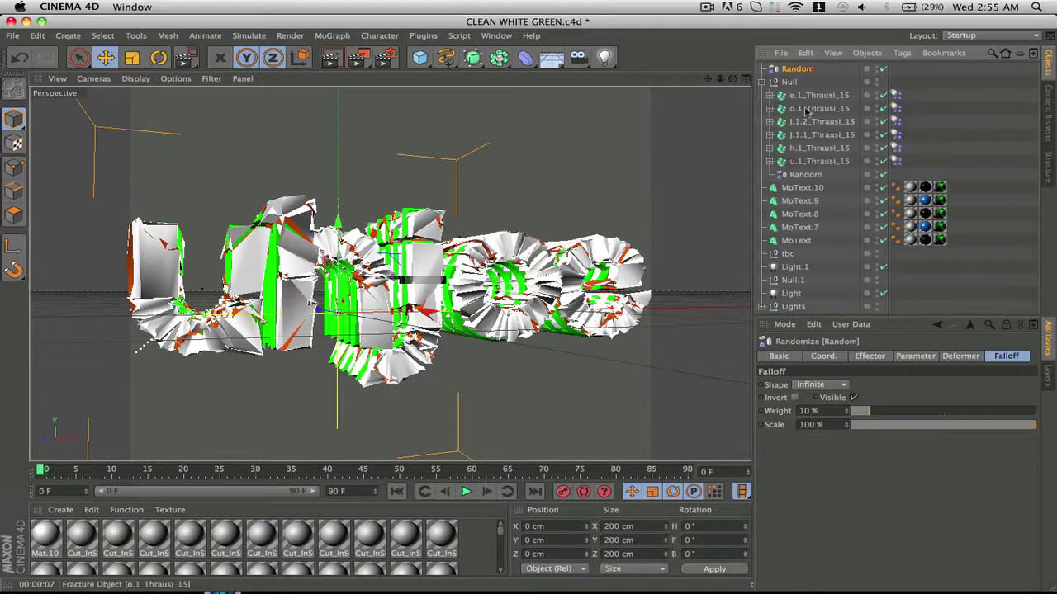
left_click(806, 98)
left_click(805, 174)
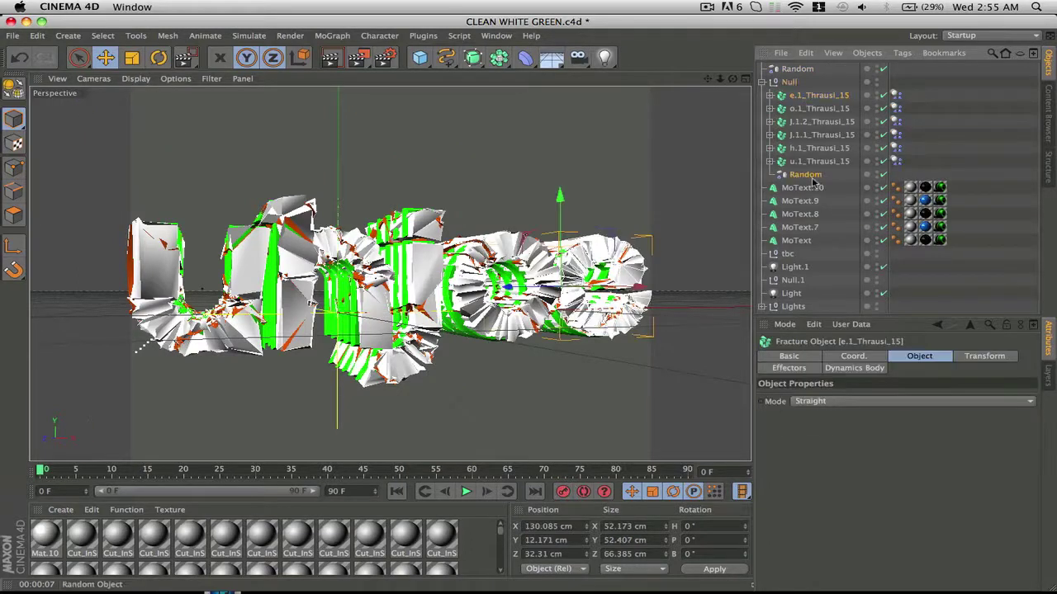
left_click_drag(795, 73, 795, 82)
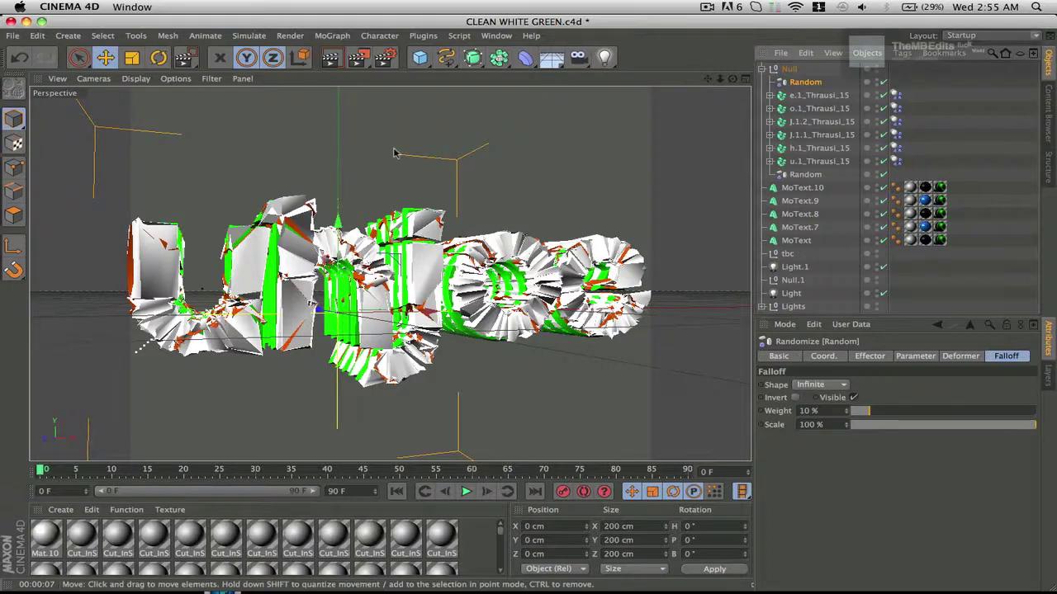
left_click_drag(719, 79, 718, 85)
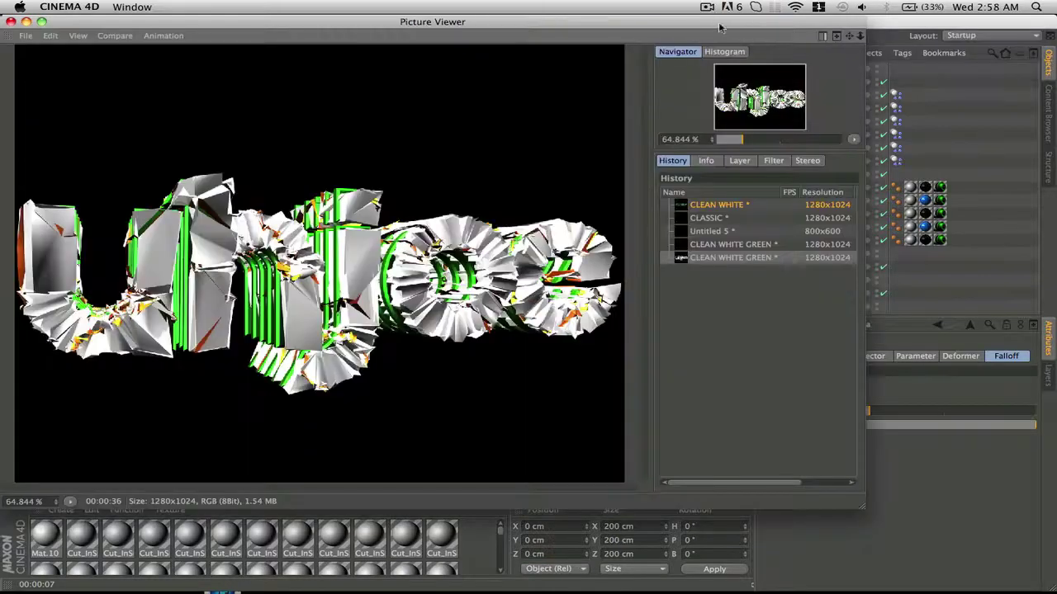
left_click(707, 7)
Review the full render of the shattered uhjoe logo in the Picture Viewer.
left_click(693, 25)
Close the Picture Viewer, undo back to the unfractured MoText.11, and delete its texture tag.
left_click(11, 22)
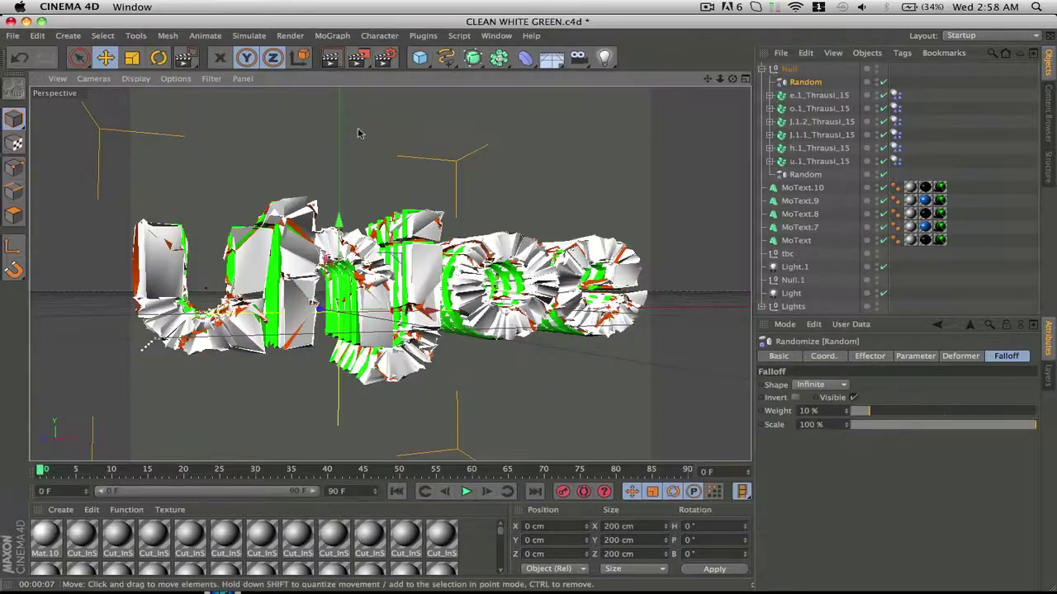
key("super+z")
key("super+z")
key("super+z")
key("super+z")
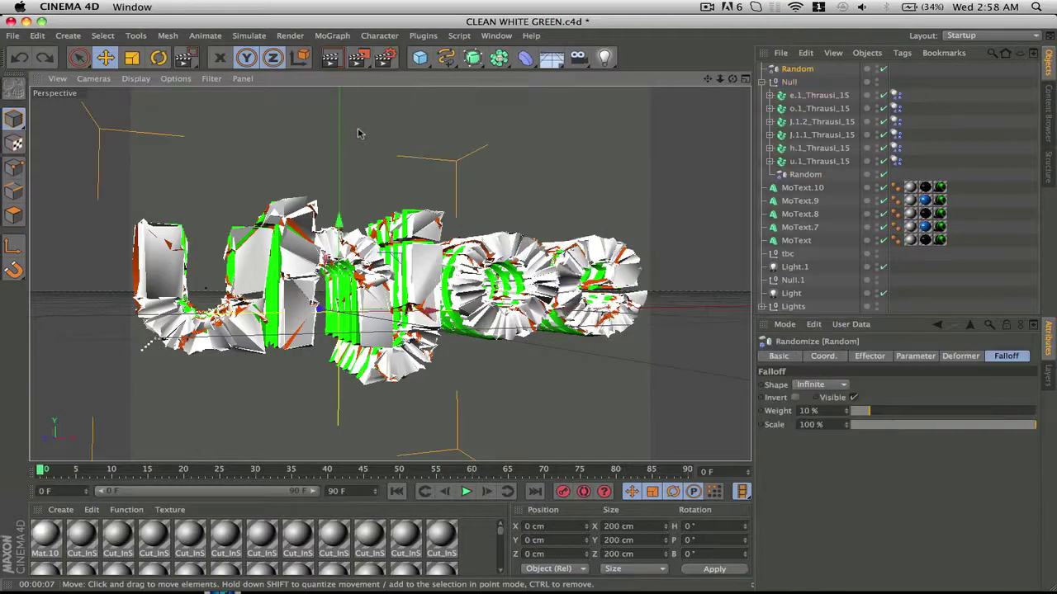
key("super+z")
key("super+z")
key("super+z")
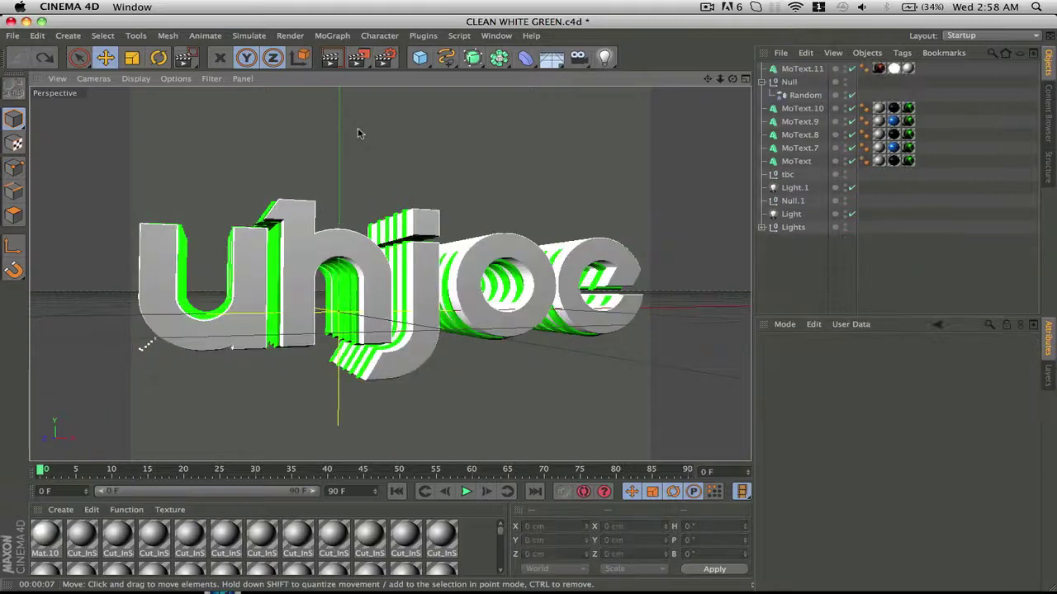
left_click(878, 69)
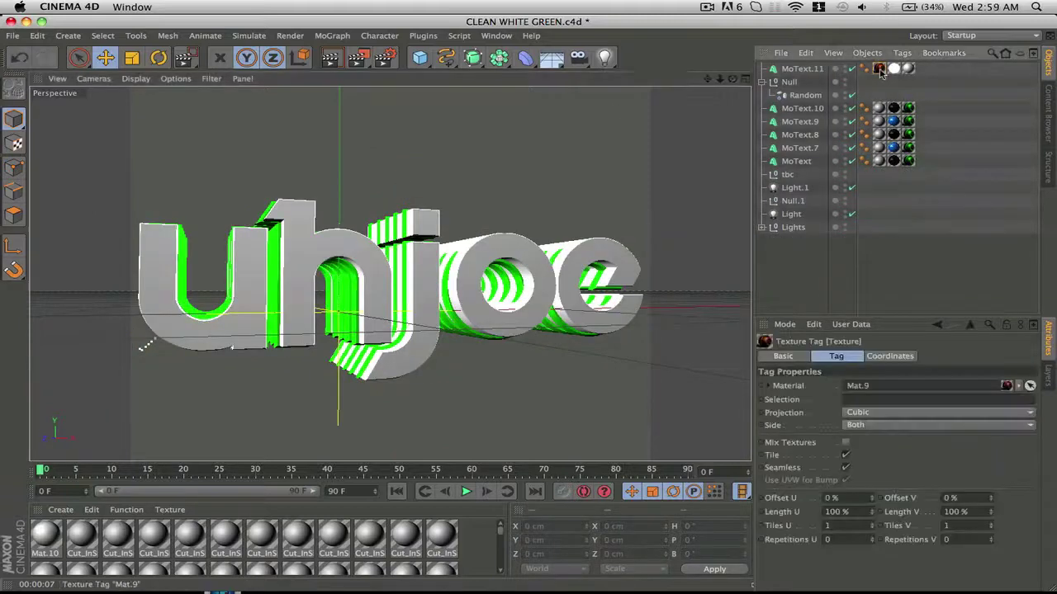
key("Delete")
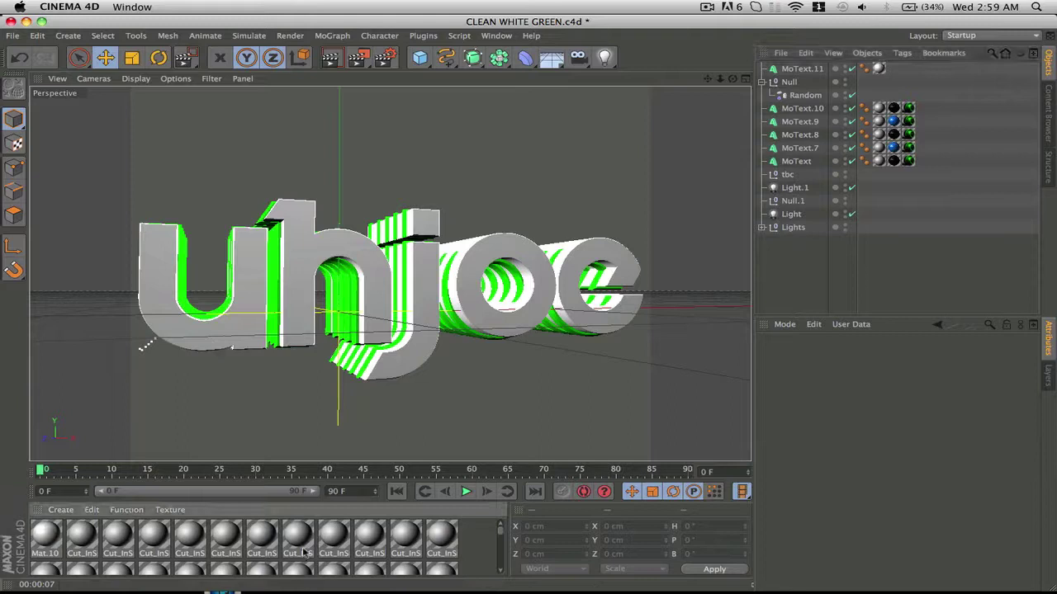
Apply the blue Mat.9 and a grey material to MoText.11.
scroll(304, 555, "down", 3)
scroll(304, 555, "up", 2)
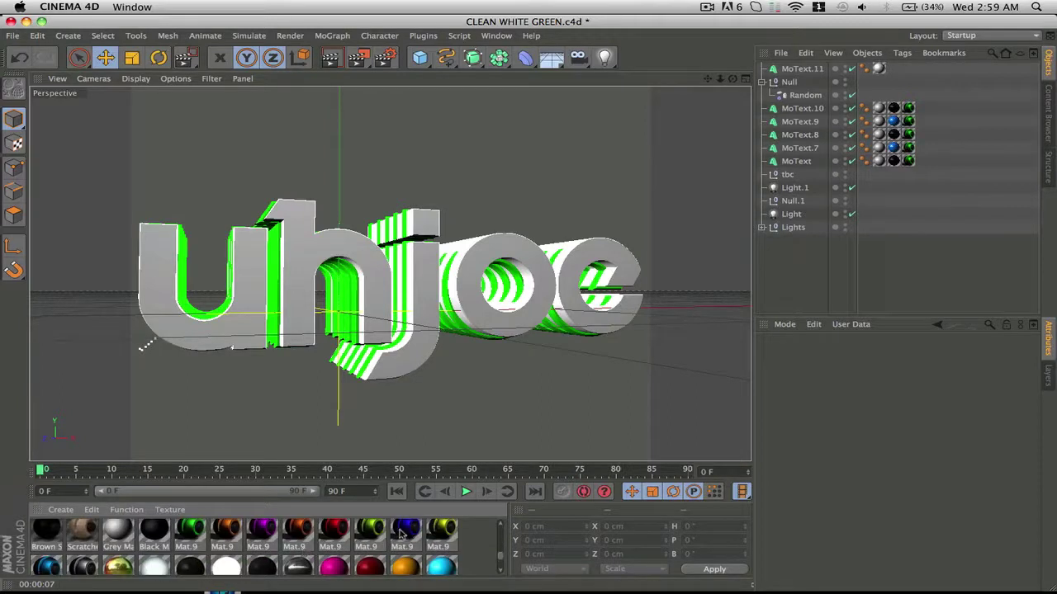
left_click_drag(406, 535, 879, 70)
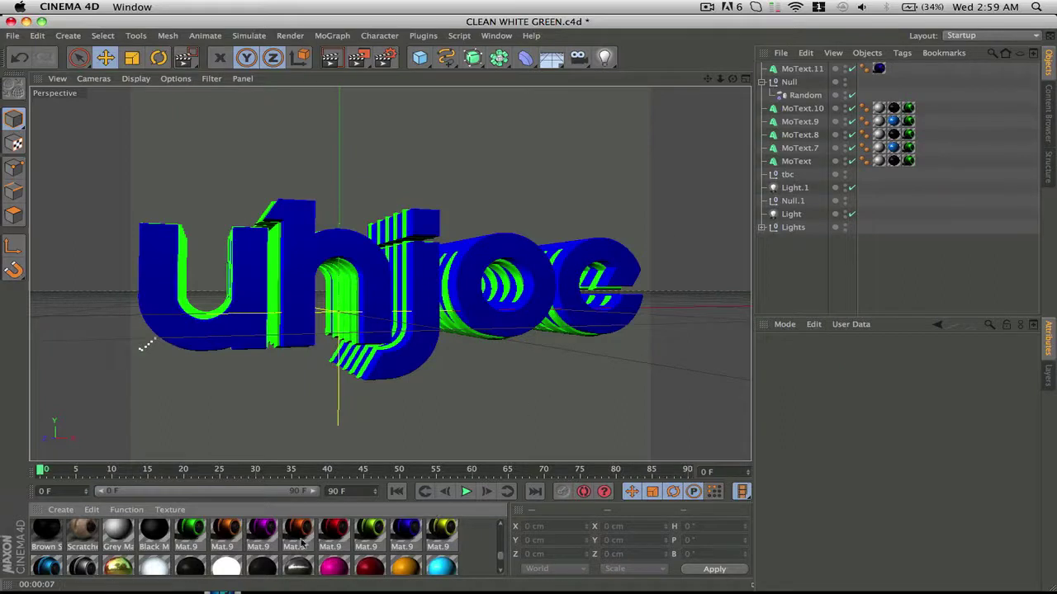
left_click_drag(157, 525, 894, 70)
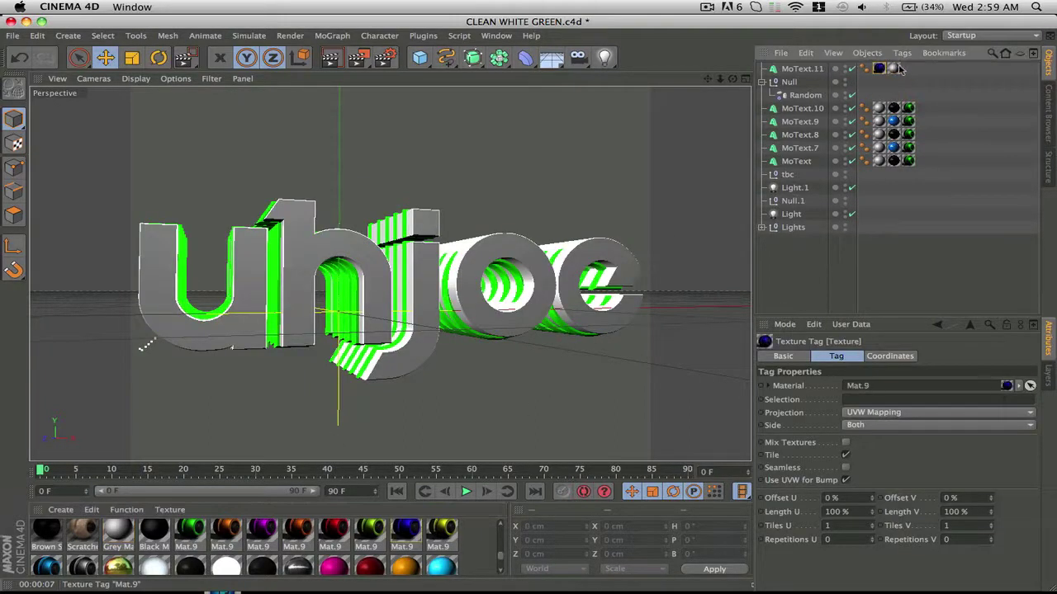
left_click(893, 69)
left_click(369, 286)
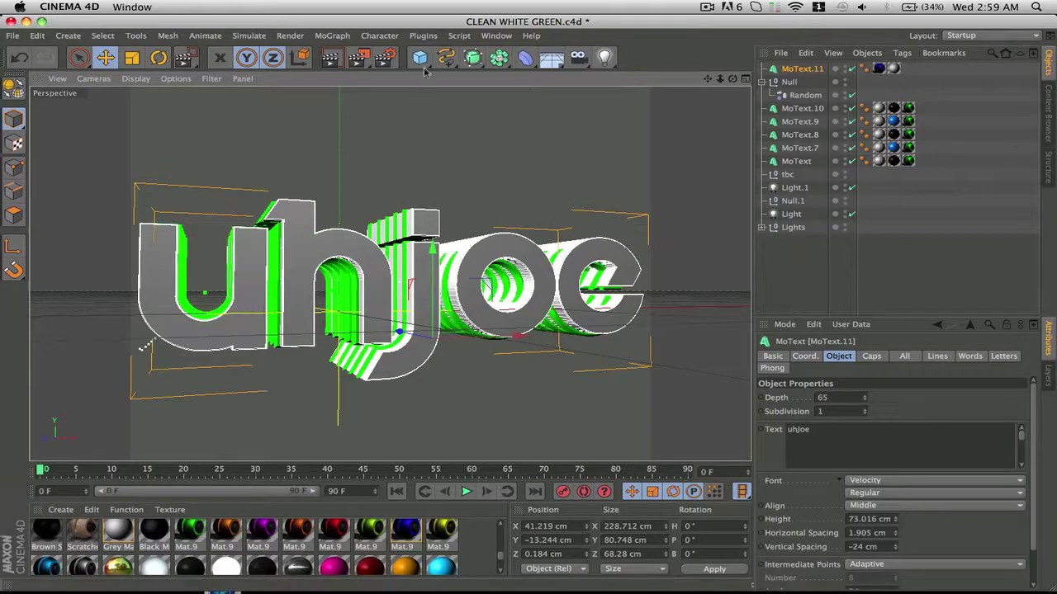
Fracture the uhjoe text into 8 pieces with Thrausi and enable all six fracture objects.
left_click(425, 37)
mouse_move(462, 74)
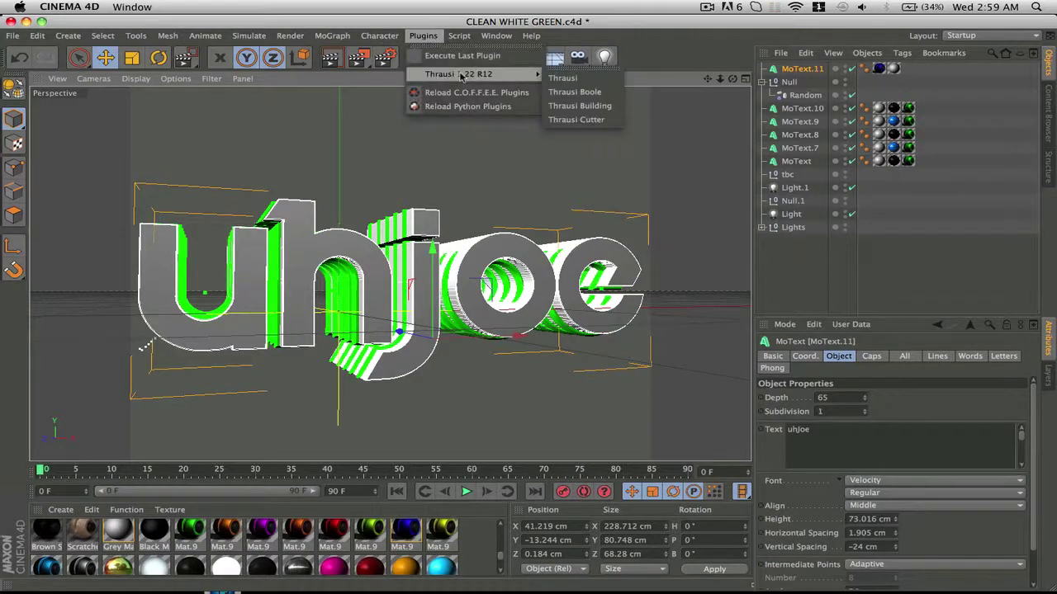
left_click(570, 77)
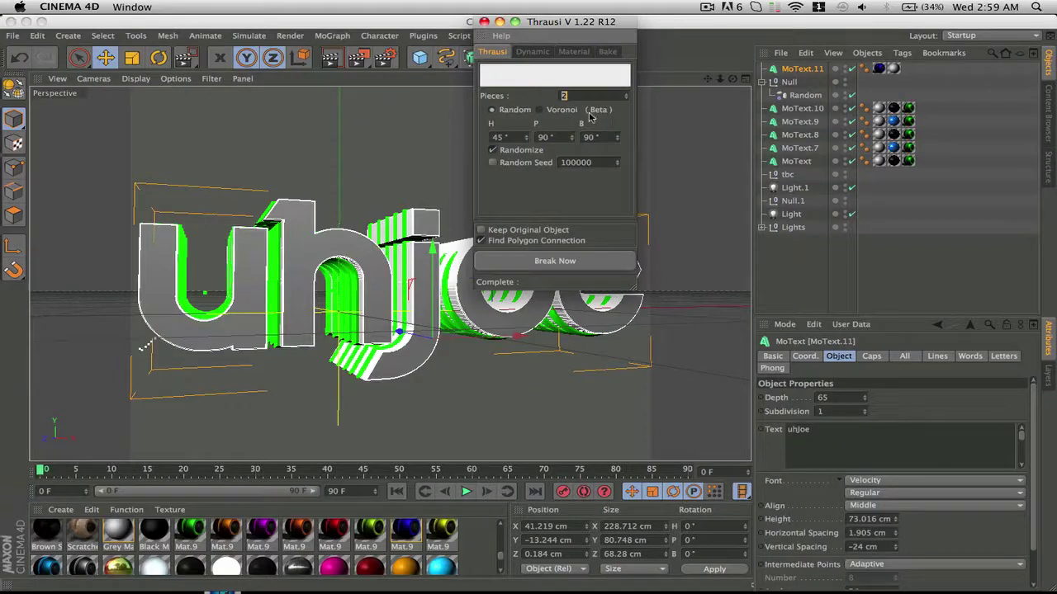
left_click(562, 261)
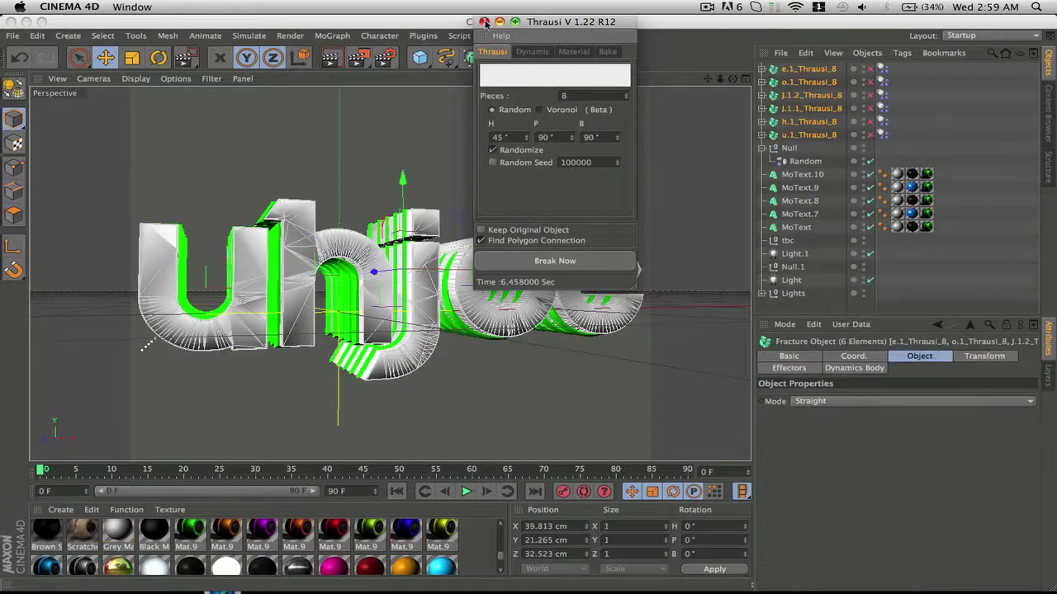
left_click(485, 22)
left_click_drag(869, 68, 822, 159)
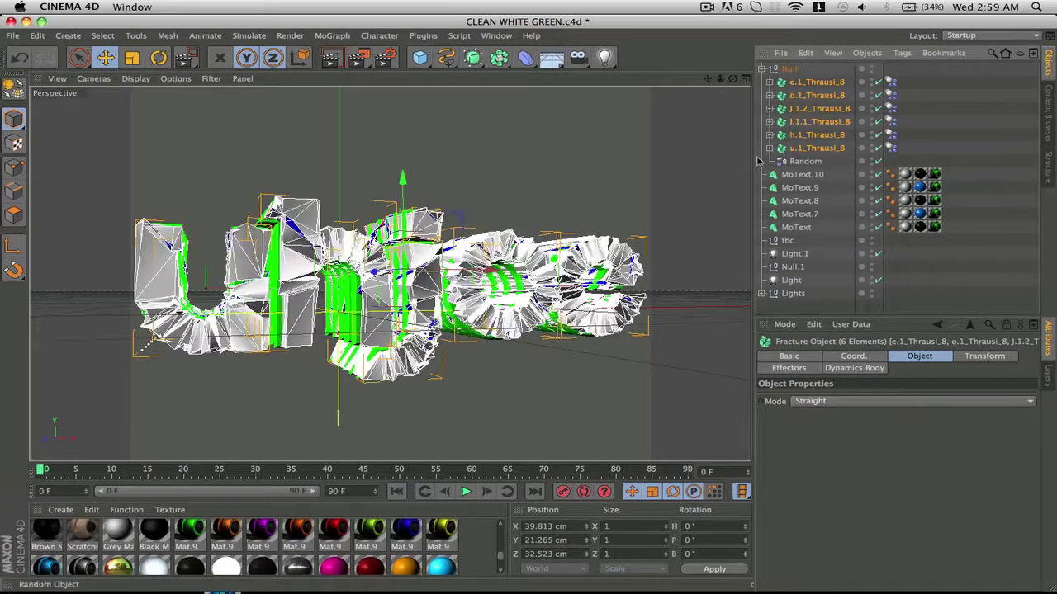
Deselect everything and save the fractured blue-and-green uhjoe logo scene.
left_click(492, 216)
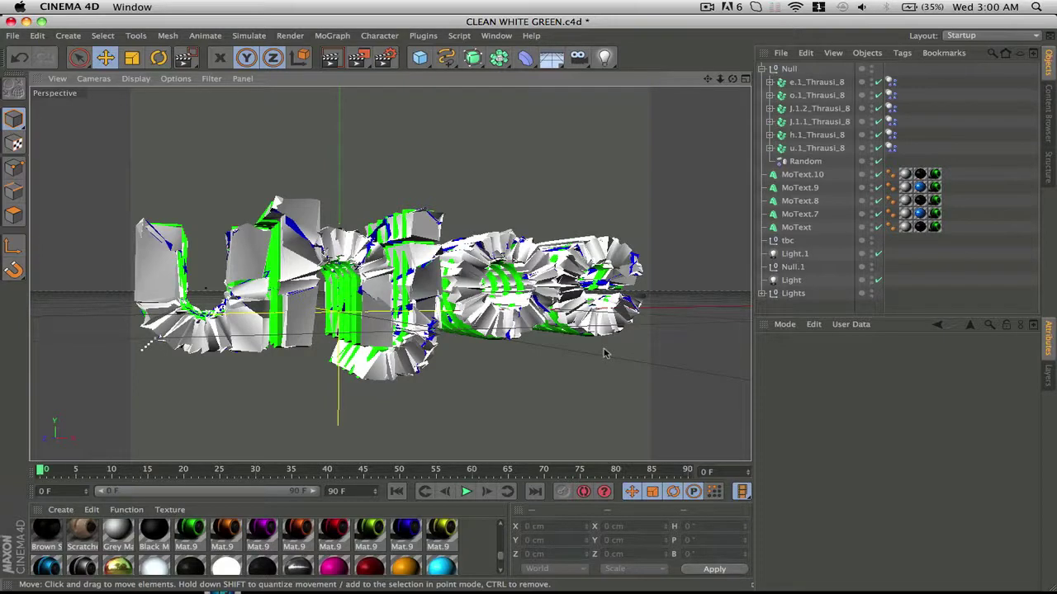
key("super+s")
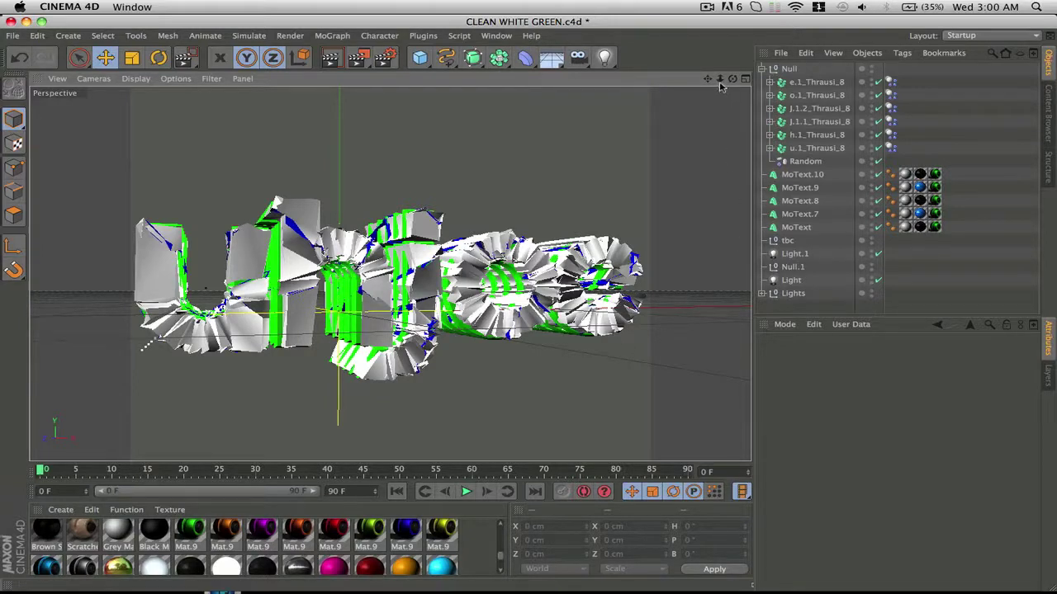